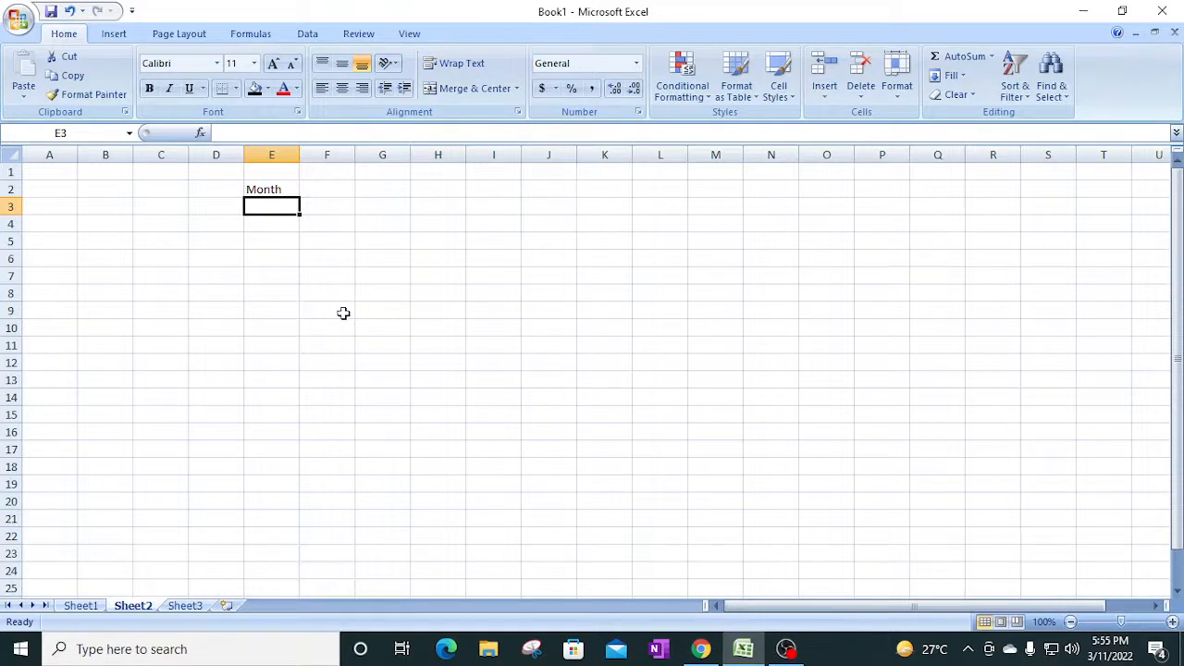
Step: Enter Jan in cell E3 below the Month heading and fill the month series down to E19
{"action": "left_click", "coordinate": [272, 189]}
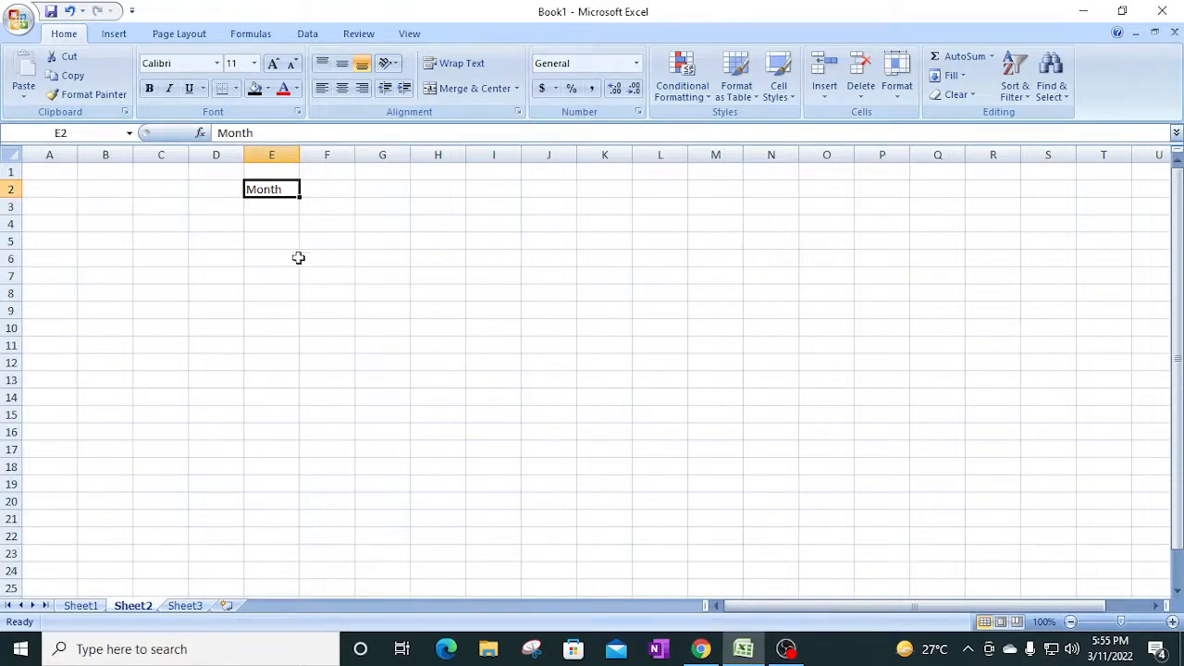
{"action": "left_click", "coordinate": [275, 205]}
{"action": "type", "text": "Jan"}
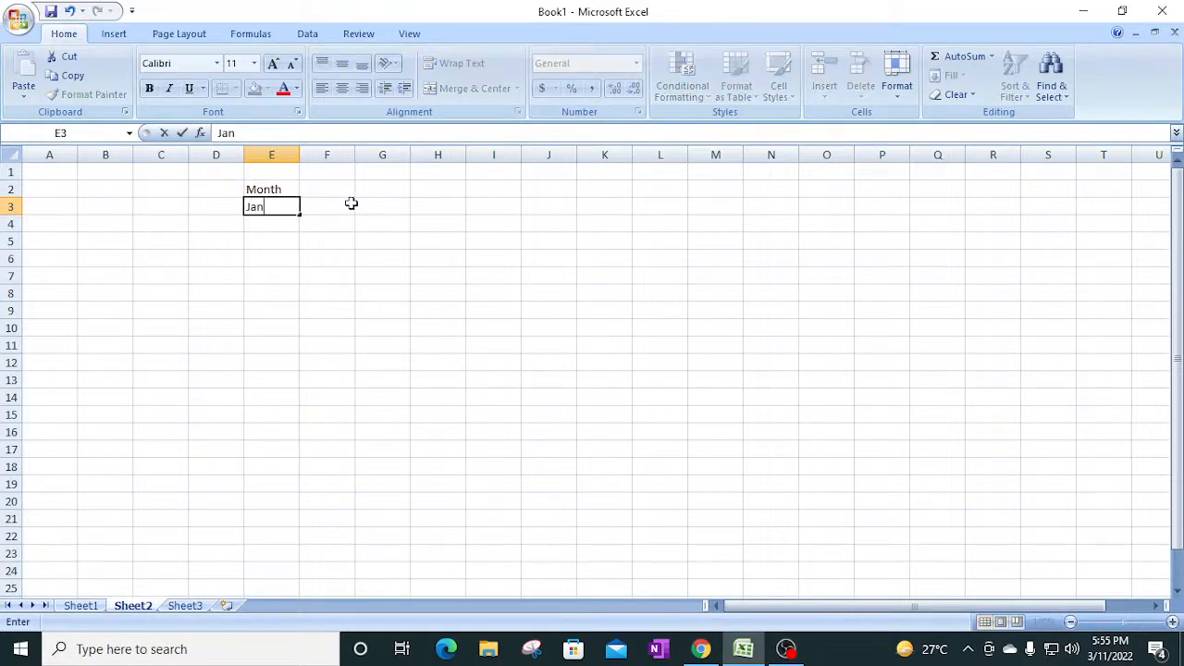
{"action": "key", "text": "Return"}
{"action": "left_click", "coordinate": [277, 208]}
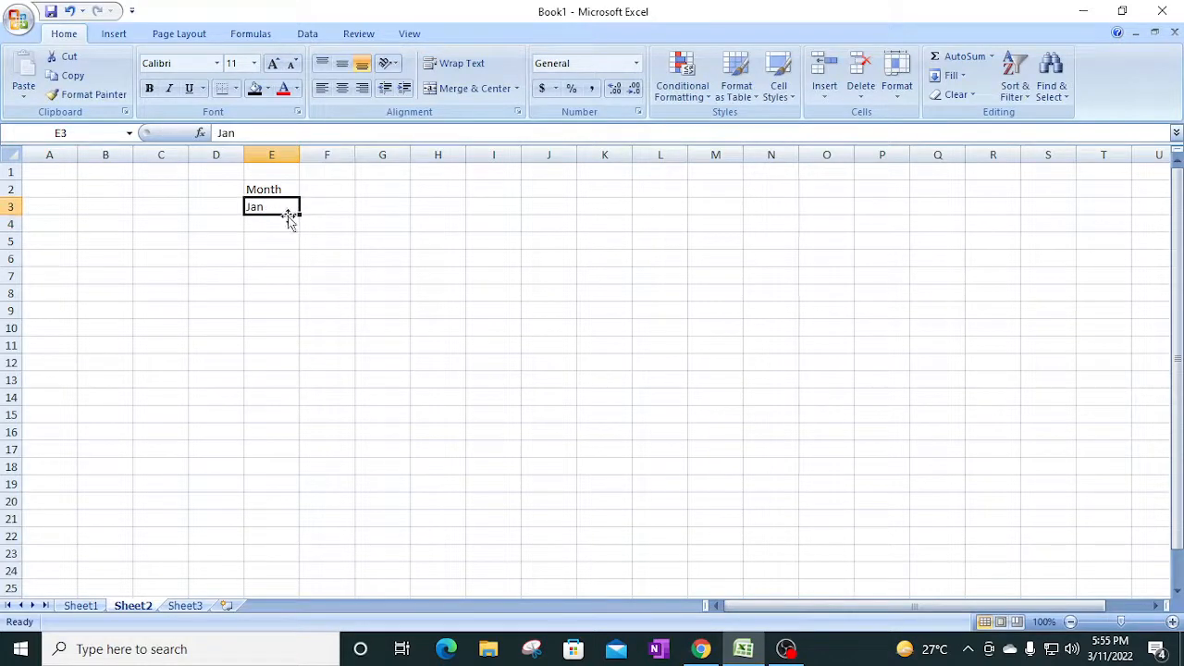
{"action": "left_click_drag", "start_coordinate": [299, 213], "coordinate": [301, 491]}
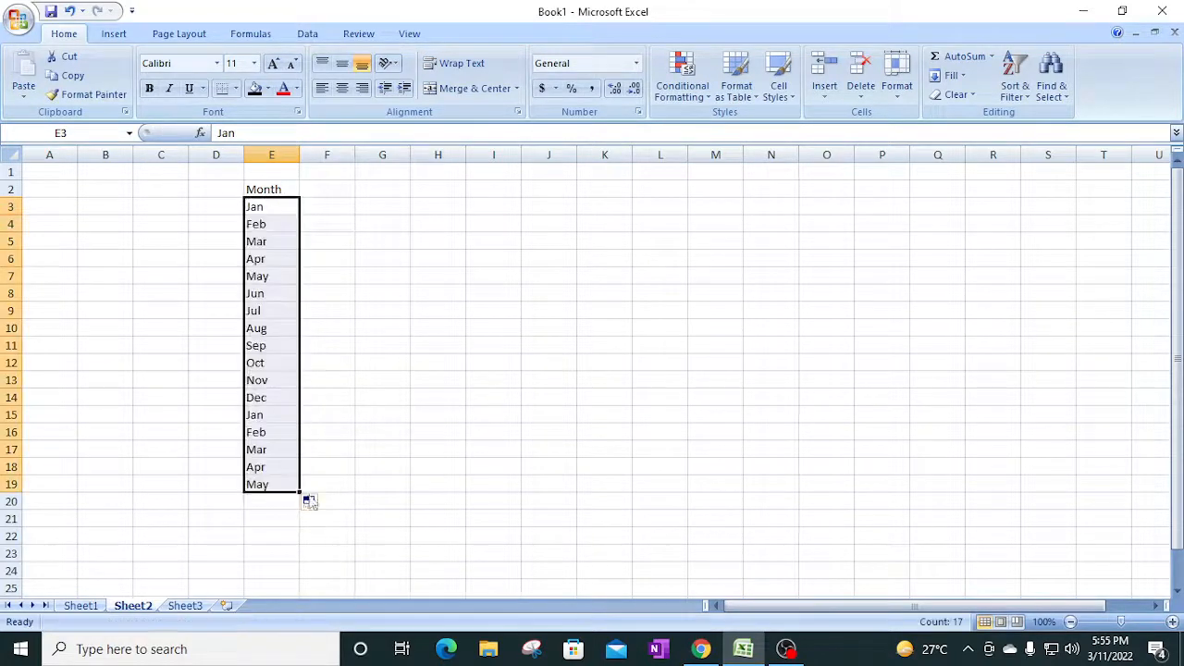
Step: Look through the month list in E3:E19 for months that occur more than once
{"action": "left_click", "coordinate": [259, 208]}
{"action": "left_click", "coordinate": [264, 224]}
{"action": "left_click_drag", "start_coordinate": [267, 242], "coordinate": [263, 272]}
{"action": "left_click", "coordinate": [264, 275]}
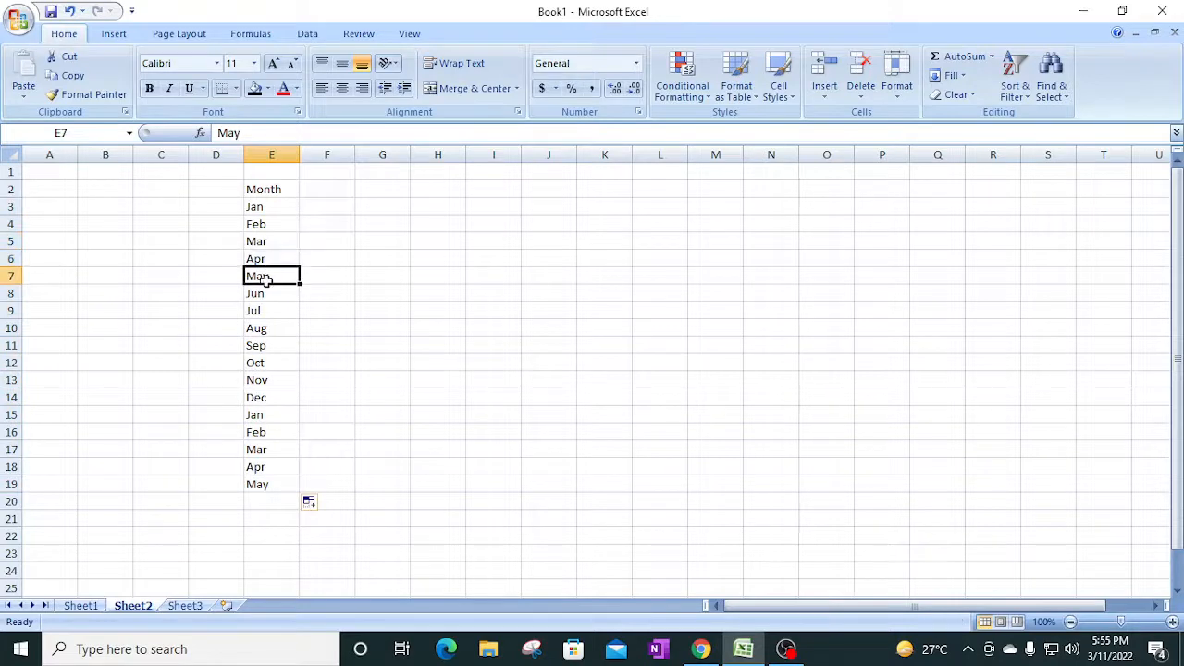
{"action": "left_click", "coordinate": [264, 293]}
{"action": "left_click", "coordinate": [265, 311]}
{"action": "left_click", "coordinate": [265, 328]}
{"action": "left_click", "coordinate": [266, 345]}
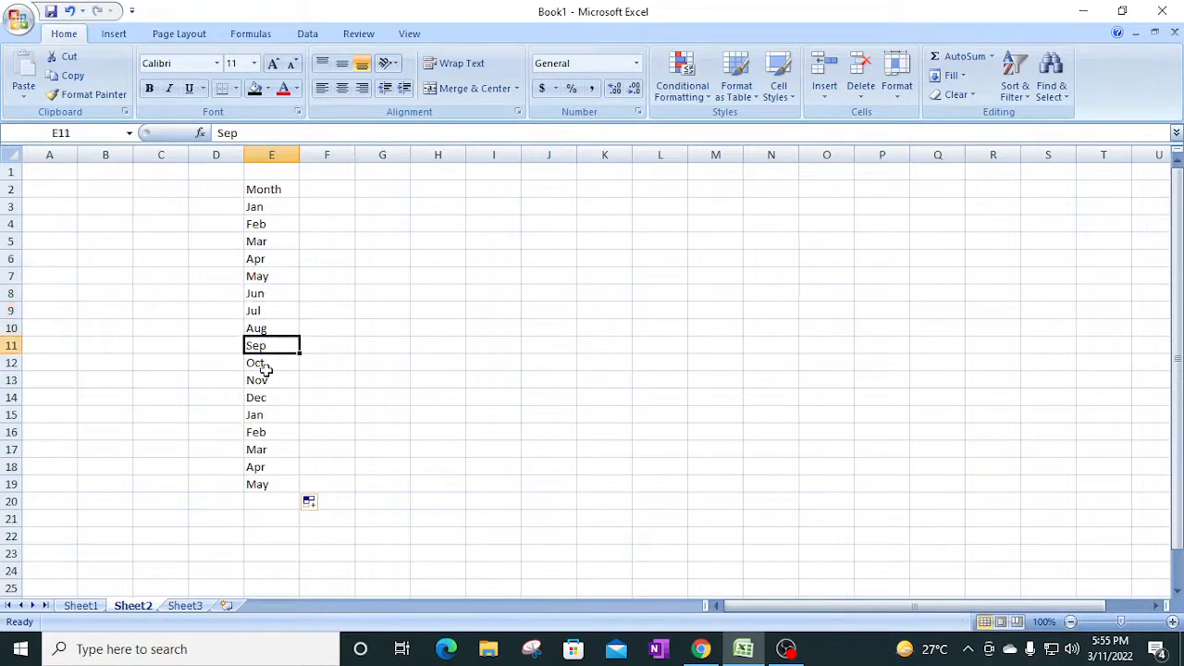
{"action": "left_click", "coordinate": [264, 362]}
{"action": "left_click", "coordinate": [265, 380]}
{"action": "left_click", "coordinate": [265, 398]}
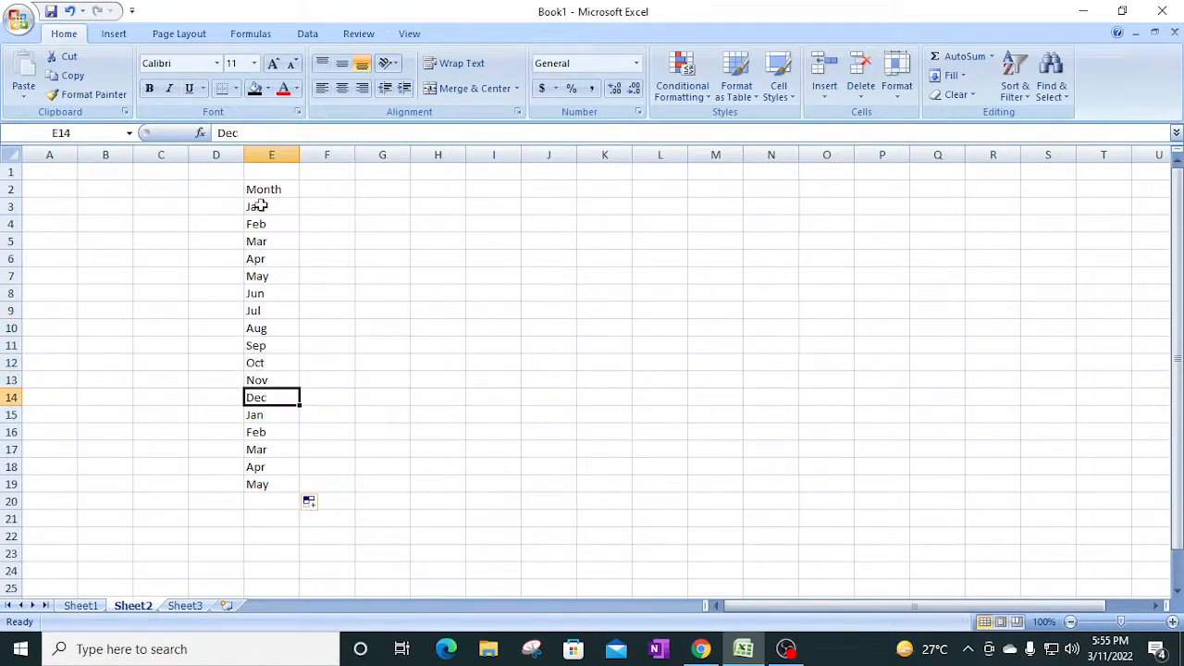
{"action": "left_click", "coordinate": [260, 205]}
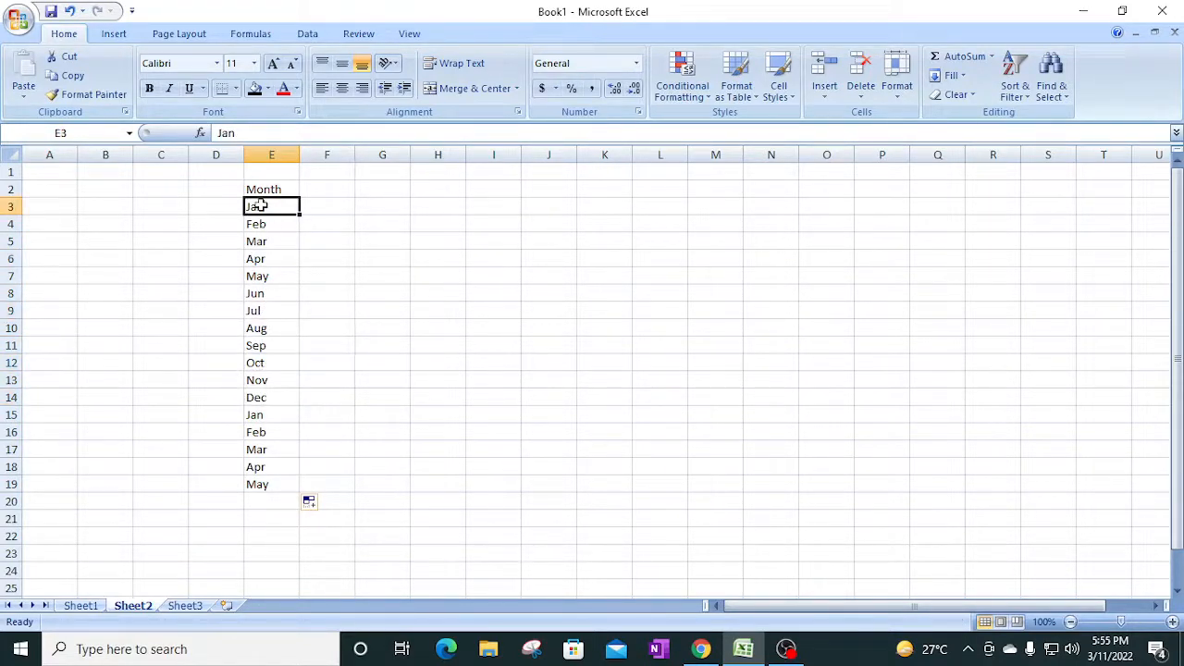
{"action": "left_click", "coordinate": [260, 413]}
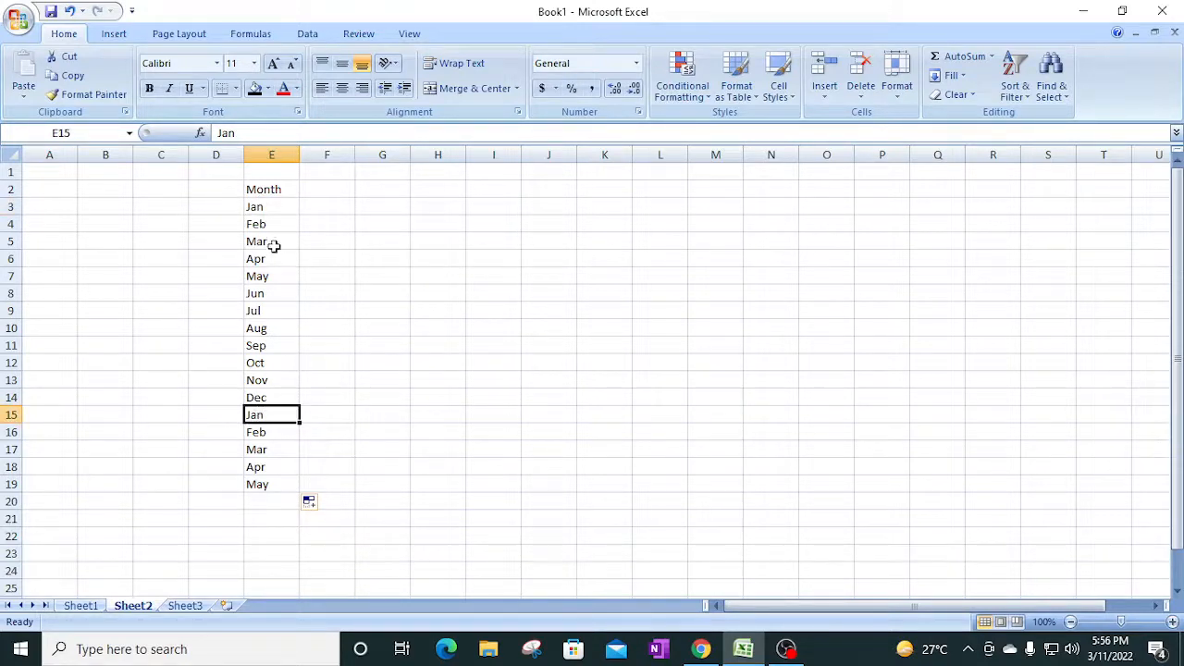
{"action": "left_click", "coordinate": [265, 431]}
{"action": "left_click", "coordinate": [267, 450]}
{"action": "left_click", "coordinate": [267, 465]}
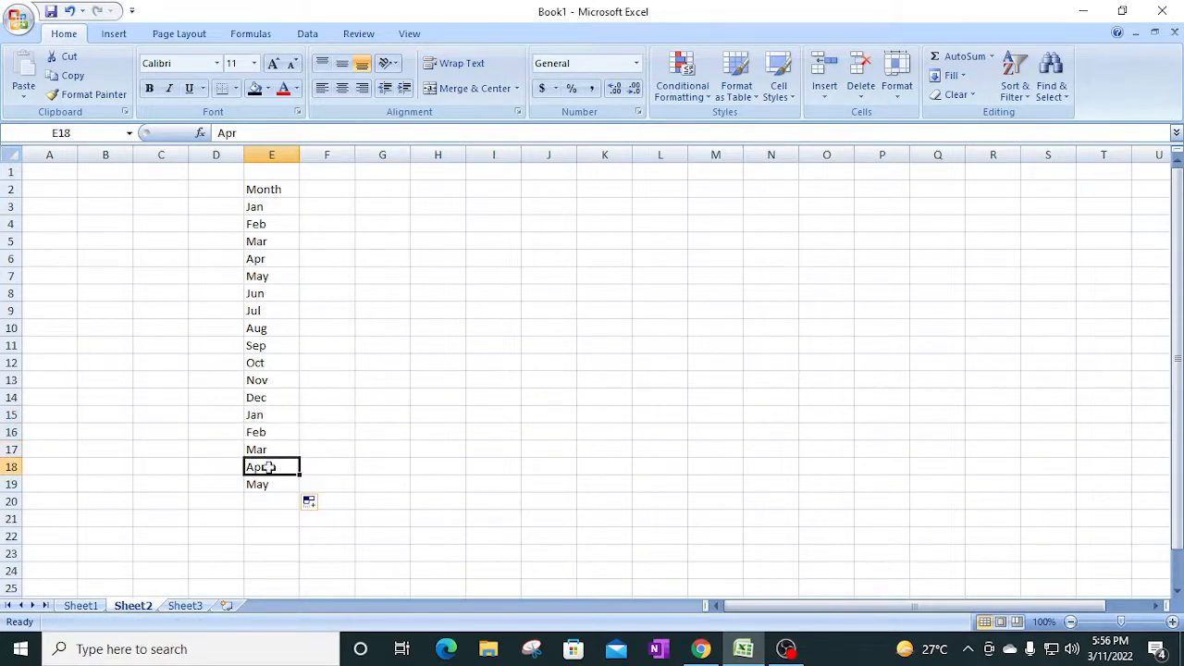
{"action": "left_click_drag", "start_coordinate": [265, 209], "coordinate": [273, 484]}
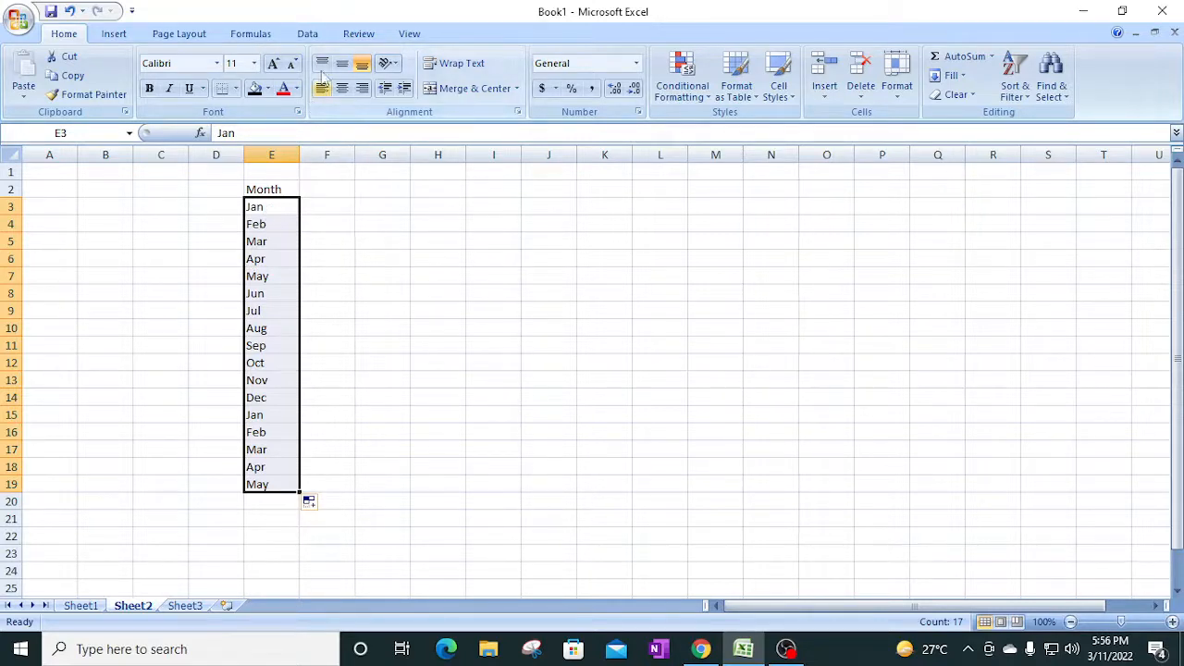
{"action": "left_click", "coordinate": [180, 309]}
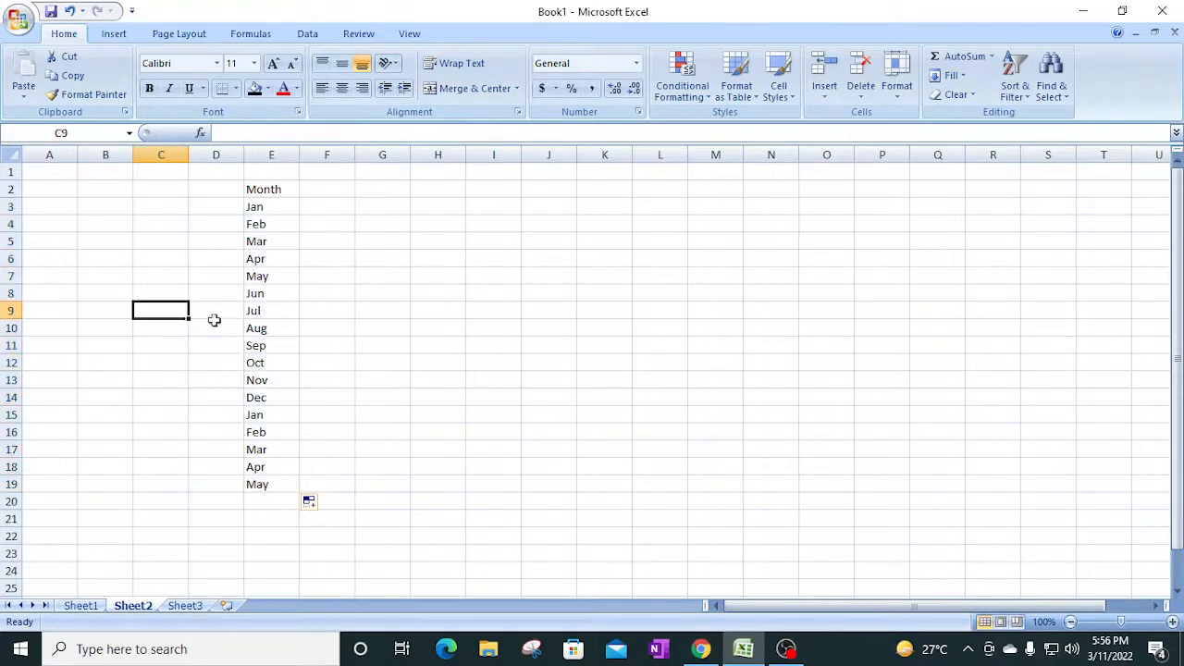
Step: Delete the empty row above the Month heading
{"action": "left_click", "coordinate": [270, 172]}
{"action": "key", "text": "shift+space"}
{"action": "key", "text": "ctrl+minus"}
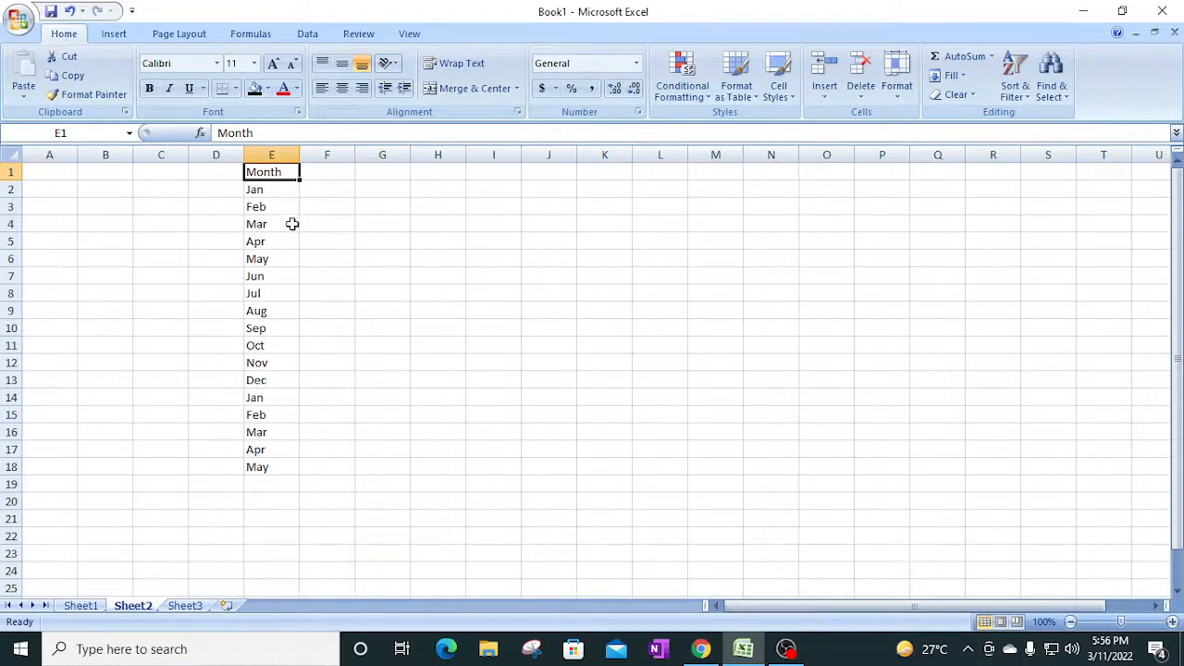
Step: Highlight duplicate values in column E with conditional formatting, using Light Red Fill with Dark Red Text
{"action": "left_click_drag", "start_coordinate": [268, 187], "coordinate": [283, 465]}
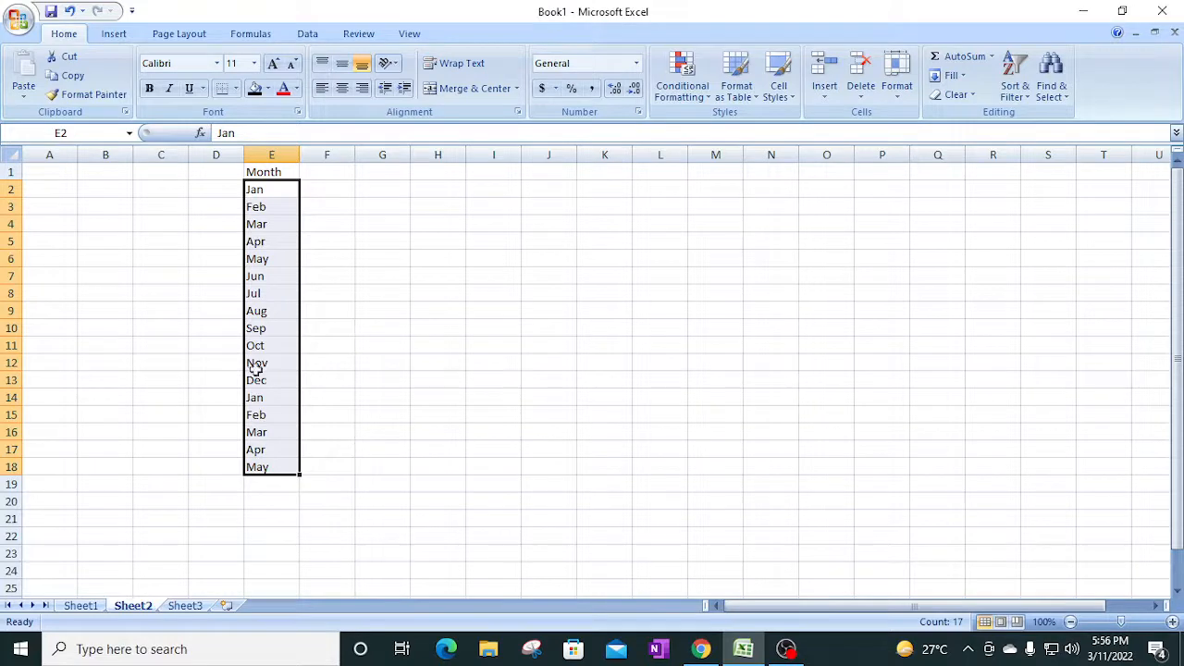
{"action": "left_click", "coordinate": [10, 467]}
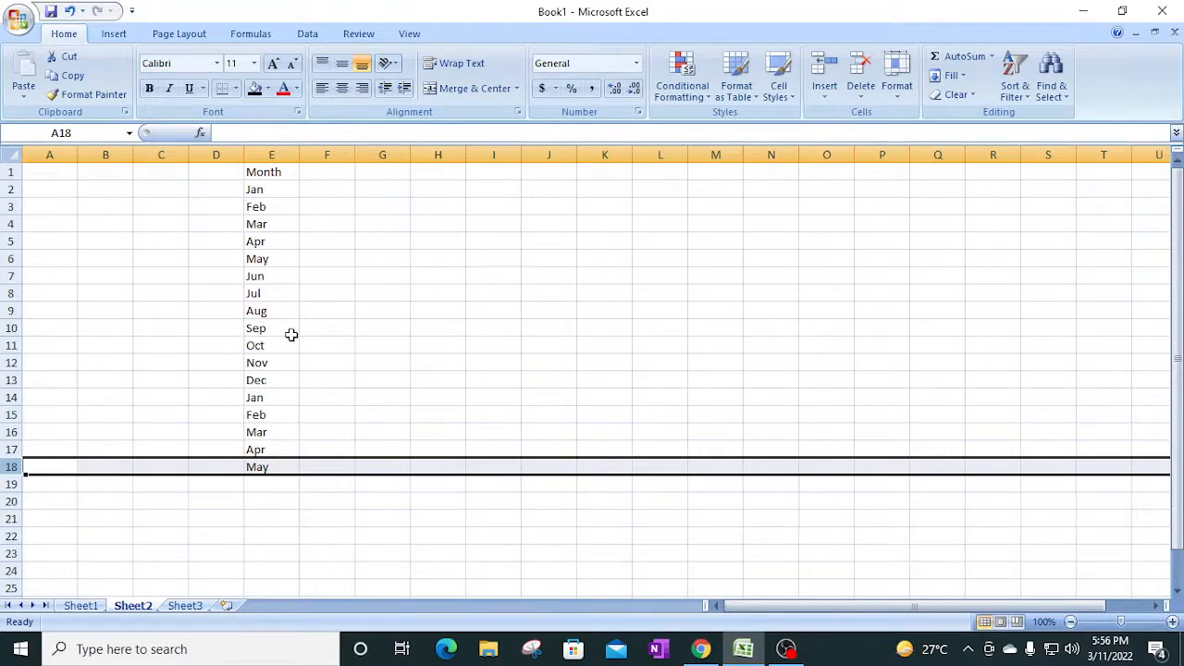
{"action": "left_click", "coordinate": [272, 155]}
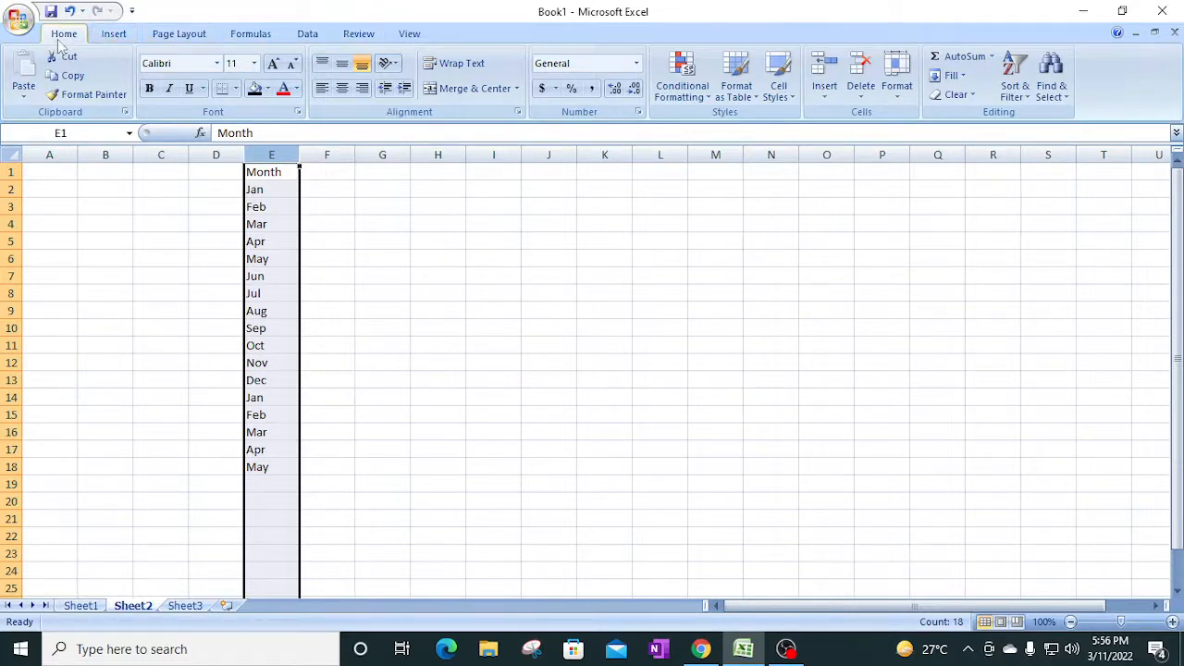
{"action": "left_click", "coordinate": [708, 99]}
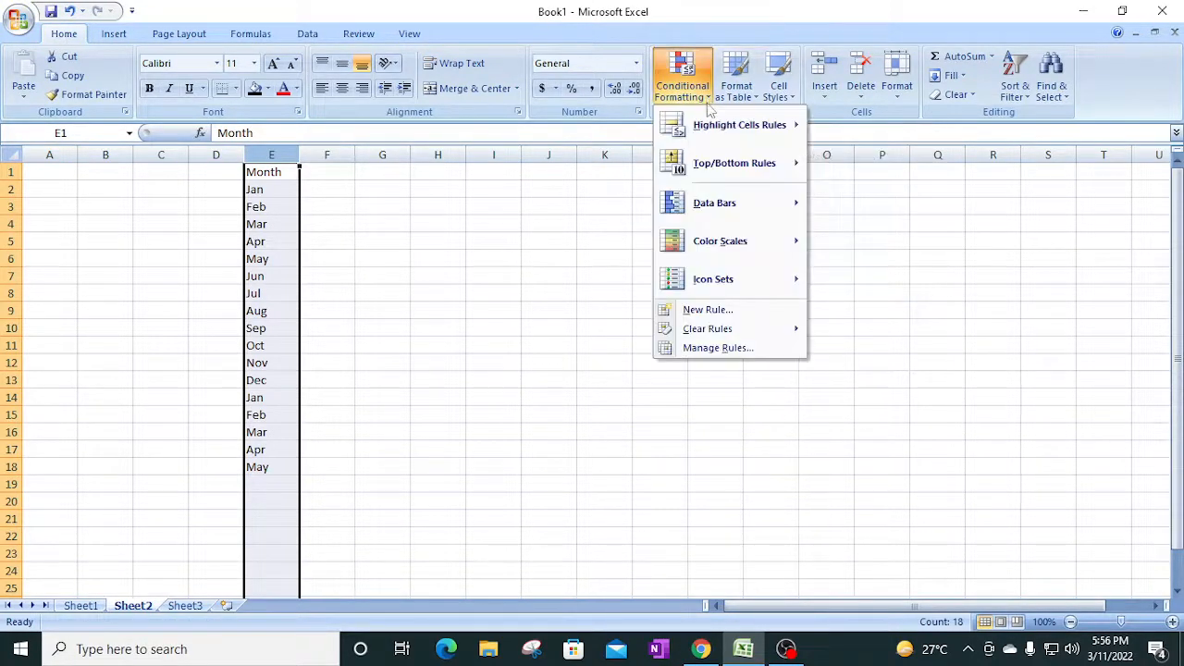
{"action": "mouse_move", "coordinate": [747, 125]}
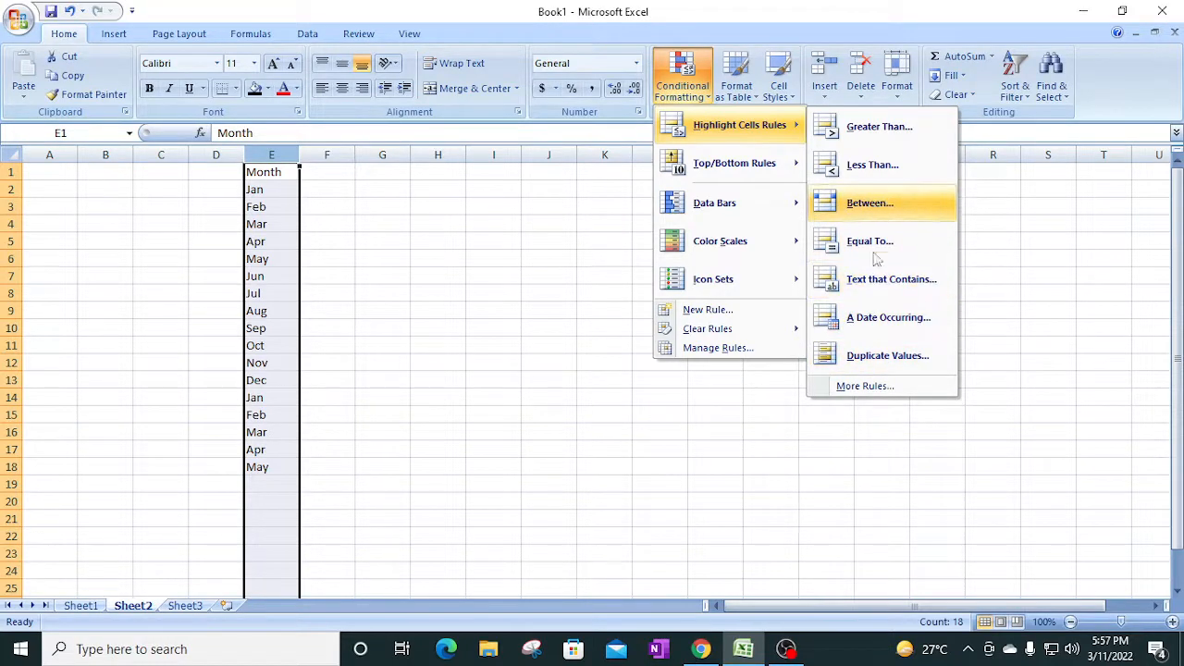
{"action": "left_click", "coordinate": [888, 357]}
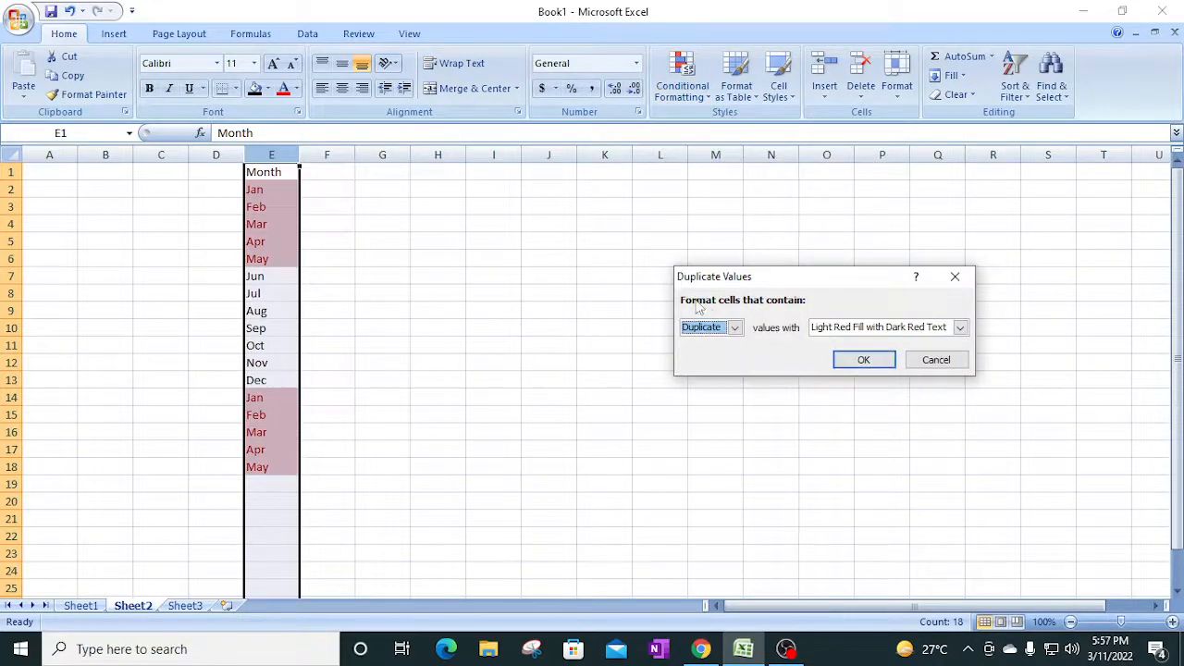
{"action": "left_click", "coordinate": [860, 360]}
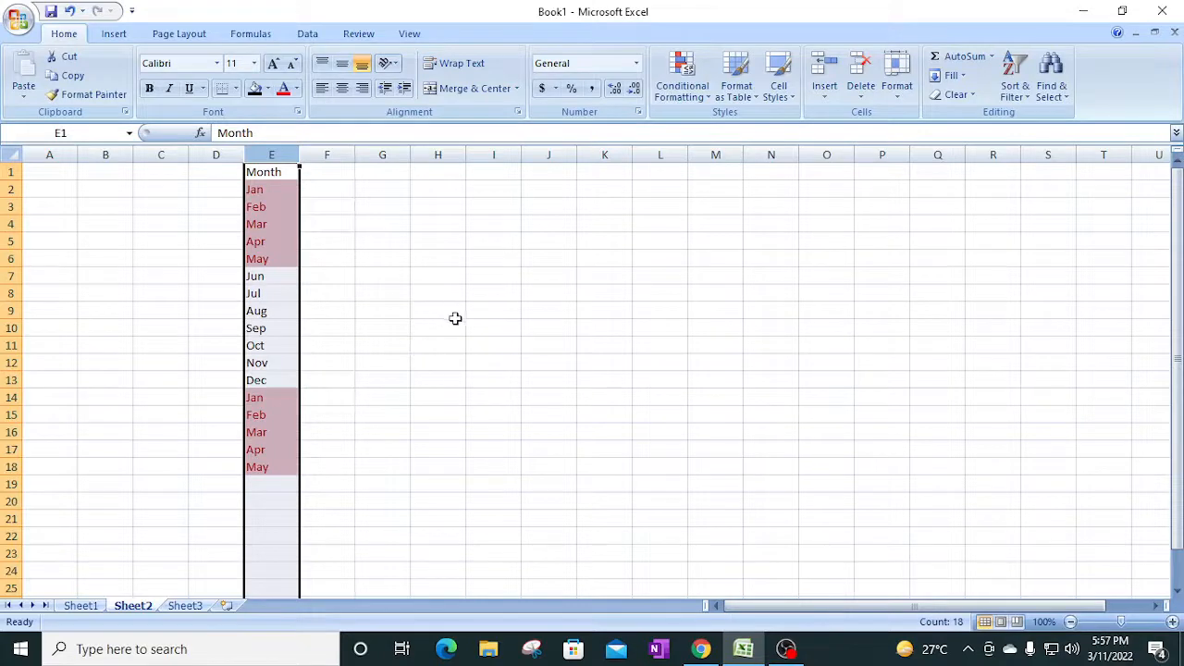
{"action": "left_click", "coordinate": [347, 323]}
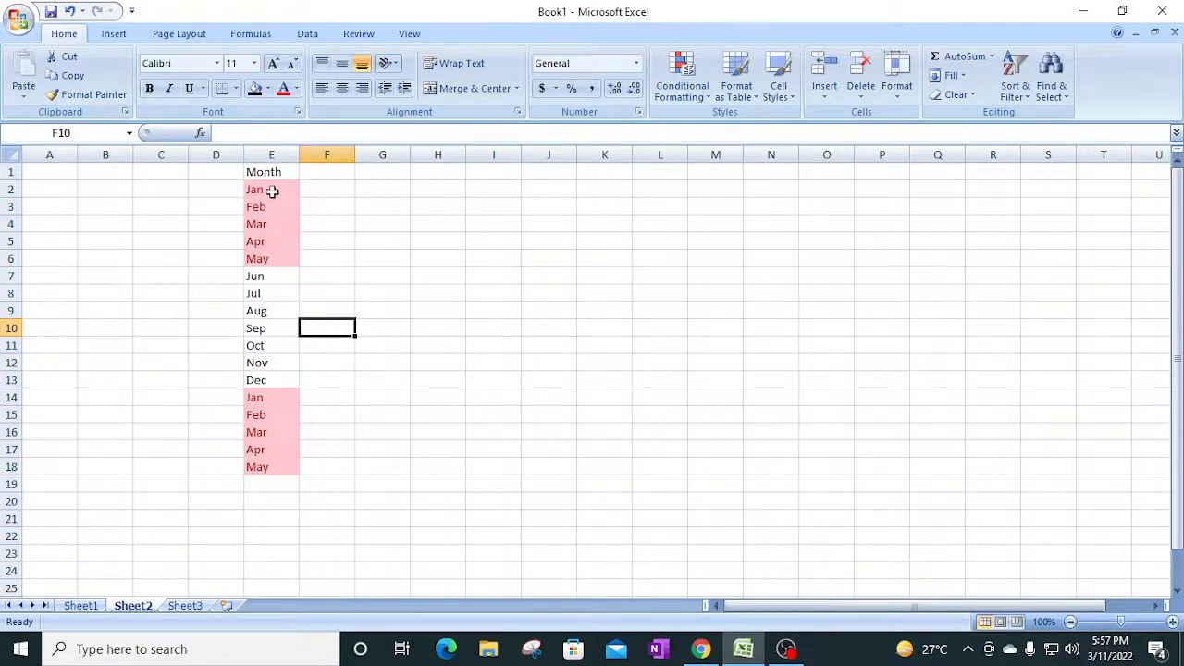
Step: Add Jun in cell E19 below the month list to test the duplicate highlighting
{"action": "left_click_drag", "start_coordinate": [272, 190], "coordinate": [272, 261]}
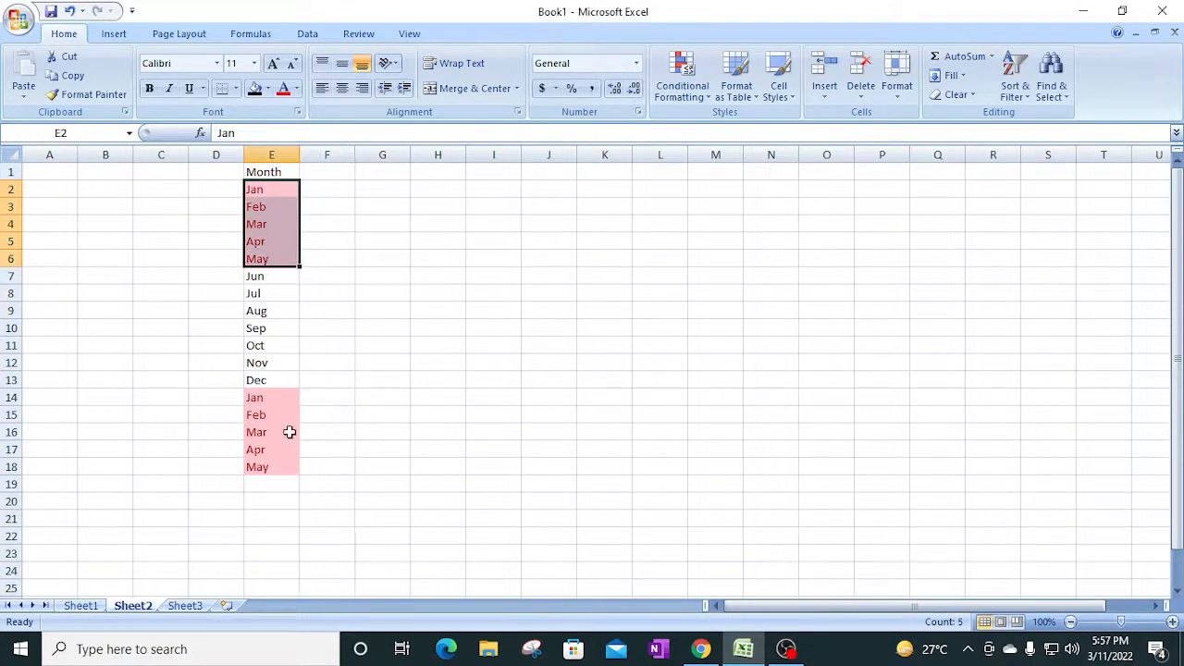
{"action": "left_click", "coordinate": [281, 276]}
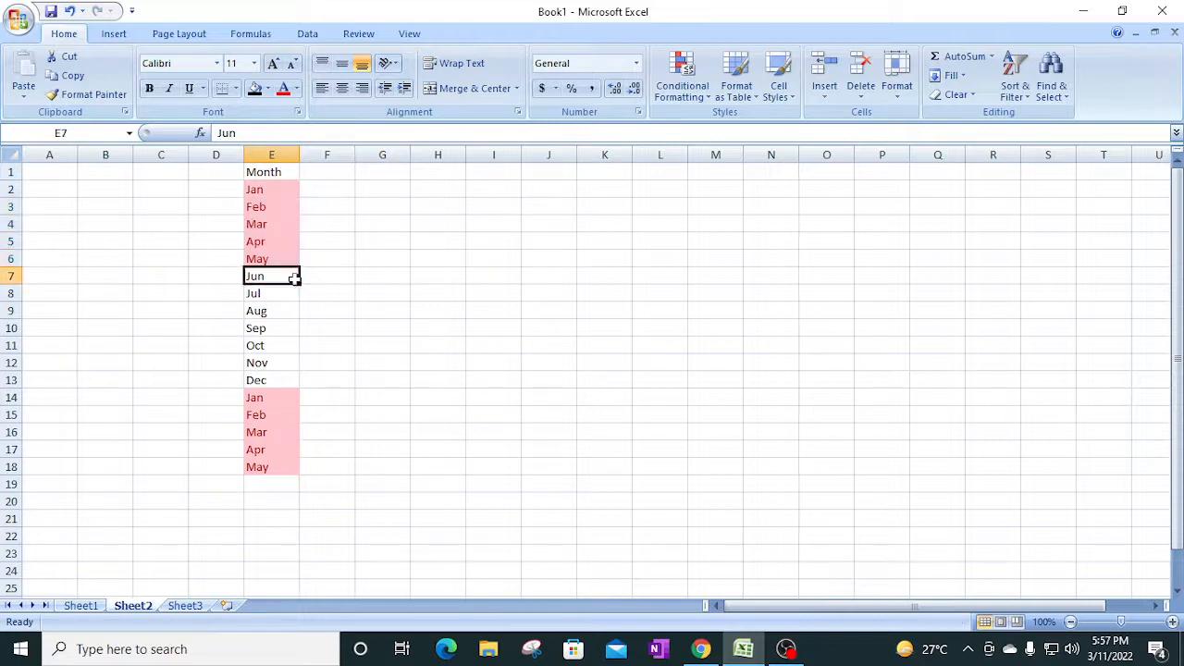
{"action": "left_click", "coordinate": [266, 479]}
{"action": "type", "text": "Jm"}
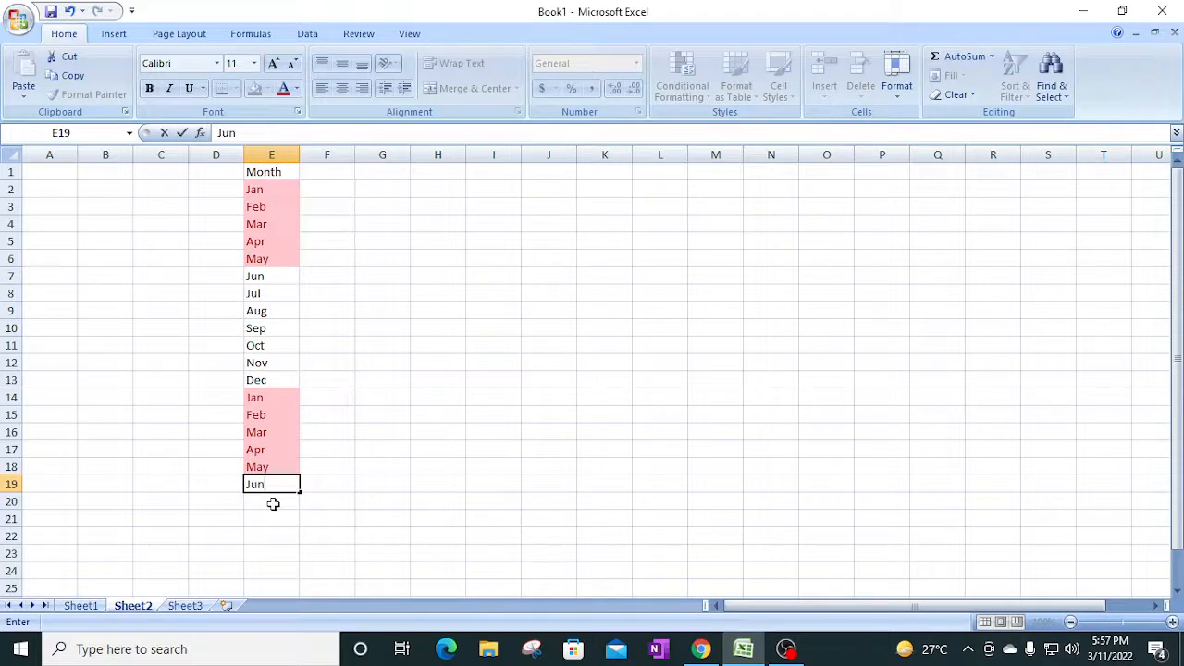
{"action": "type", "text": "n"}
{"action": "key", "text": "Return"}
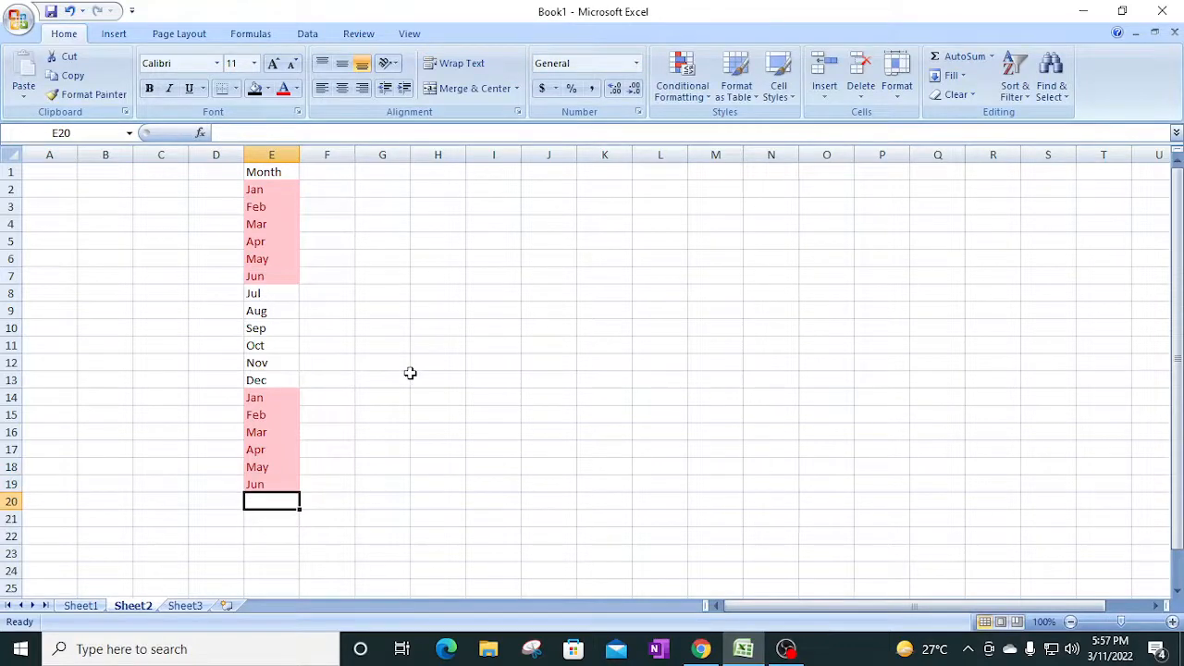
Step: Extend the month list with jul in cell E20 and Aug in cell E21
{"action": "left_click", "coordinate": [264, 275]}
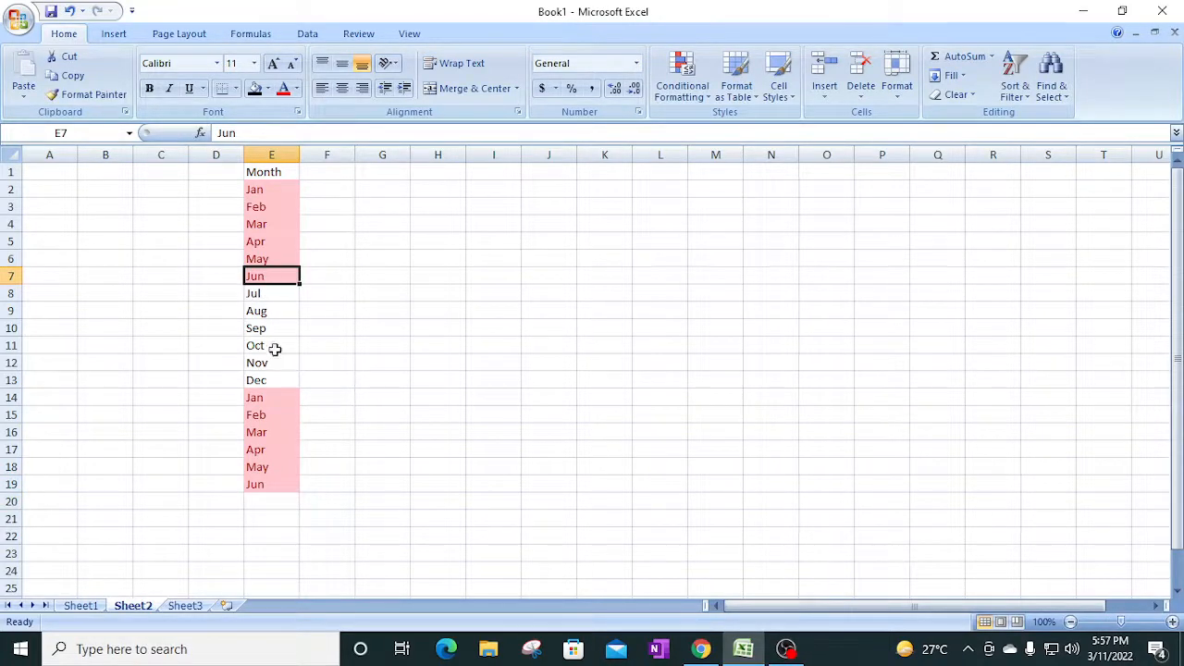
{"action": "left_click", "coordinate": [266, 498]}
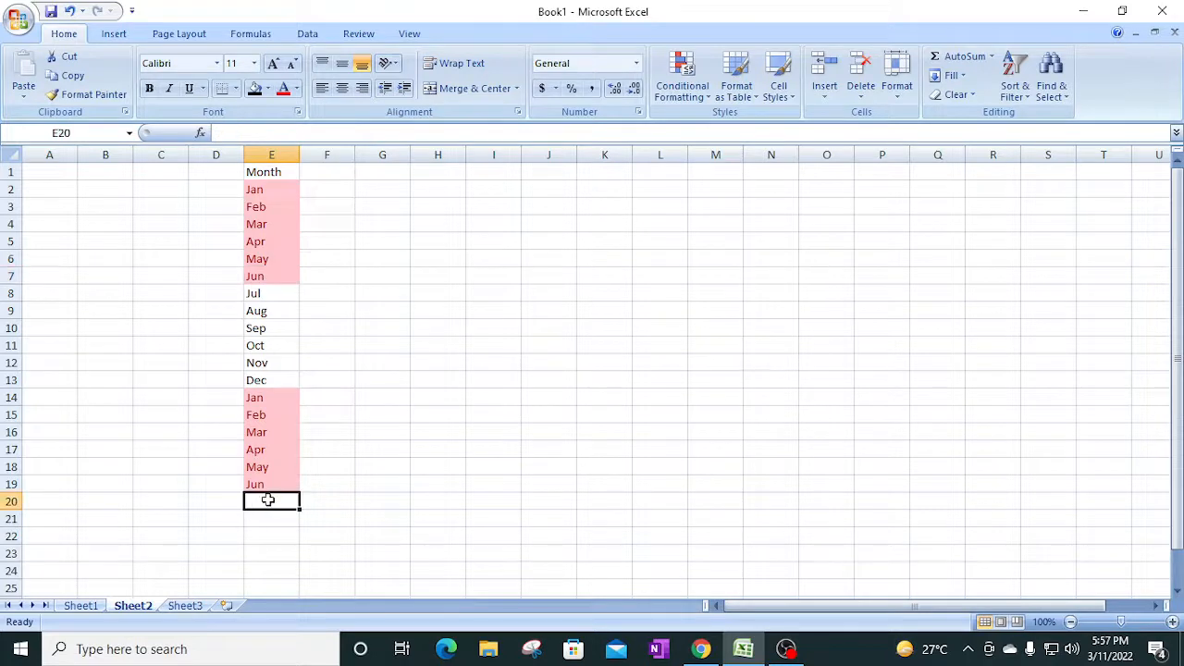
{"action": "type", "text": "jul"}
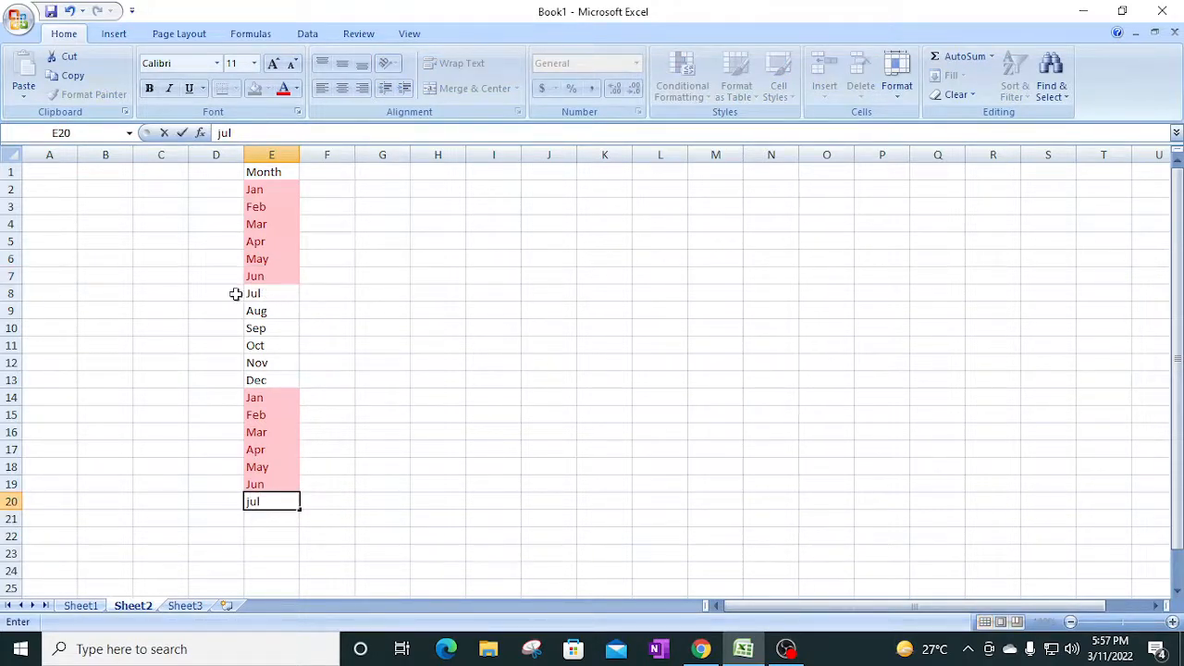
{"action": "key", "text": "Return"}
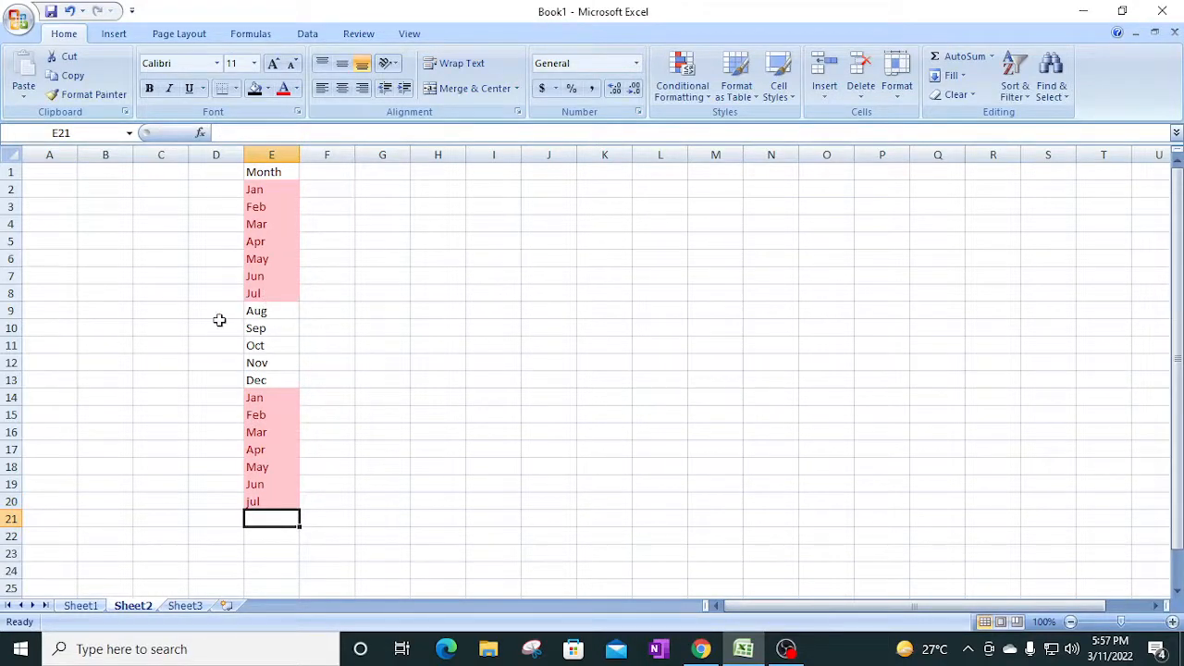
{"action": "left_click", "coordinate": [287, 313]}
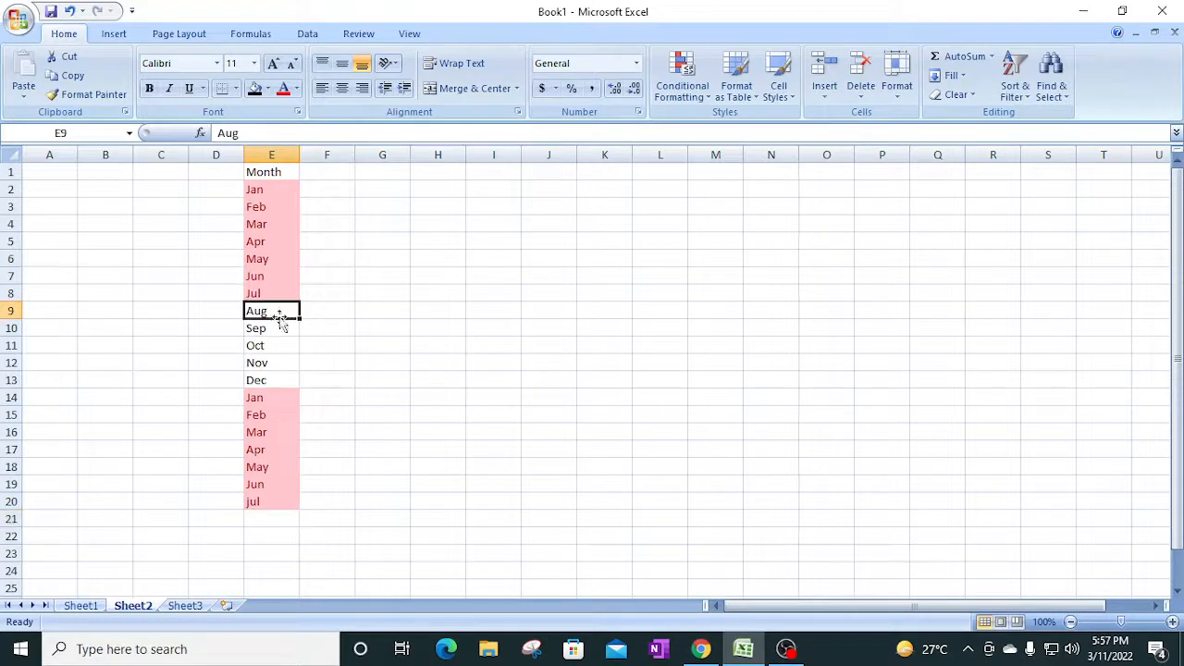
{"action": "left_click", "coordinate": [283, 518]}
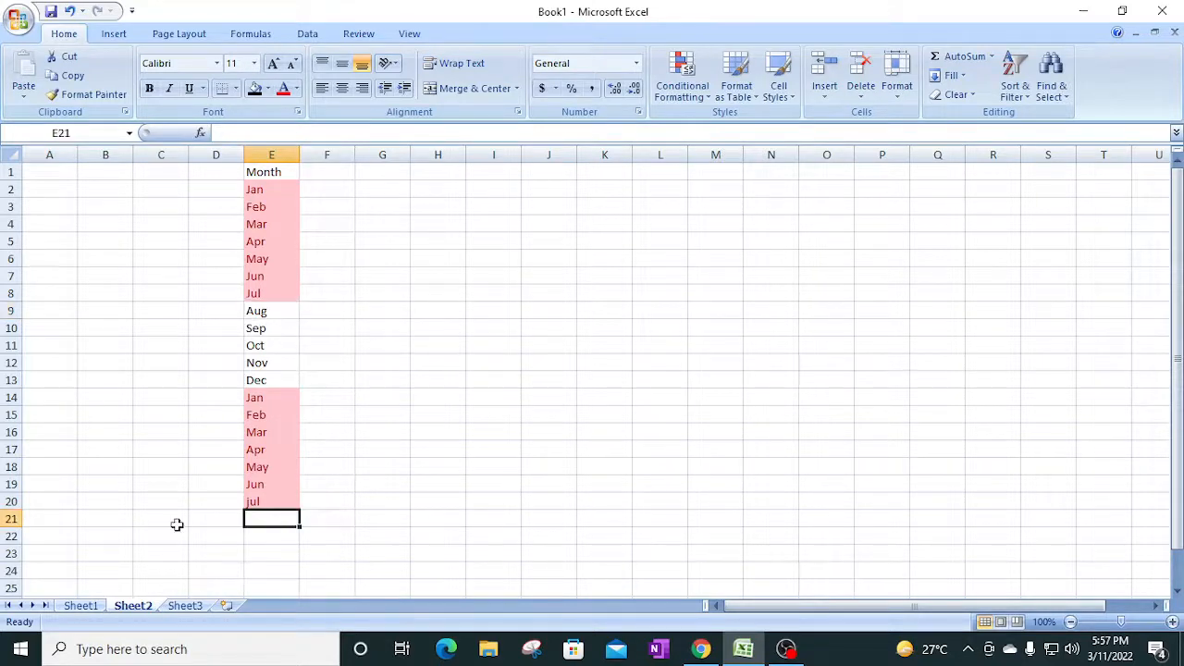
{"action": "type", "text": "Aug"}
{"action": "key", "text": "Return"}
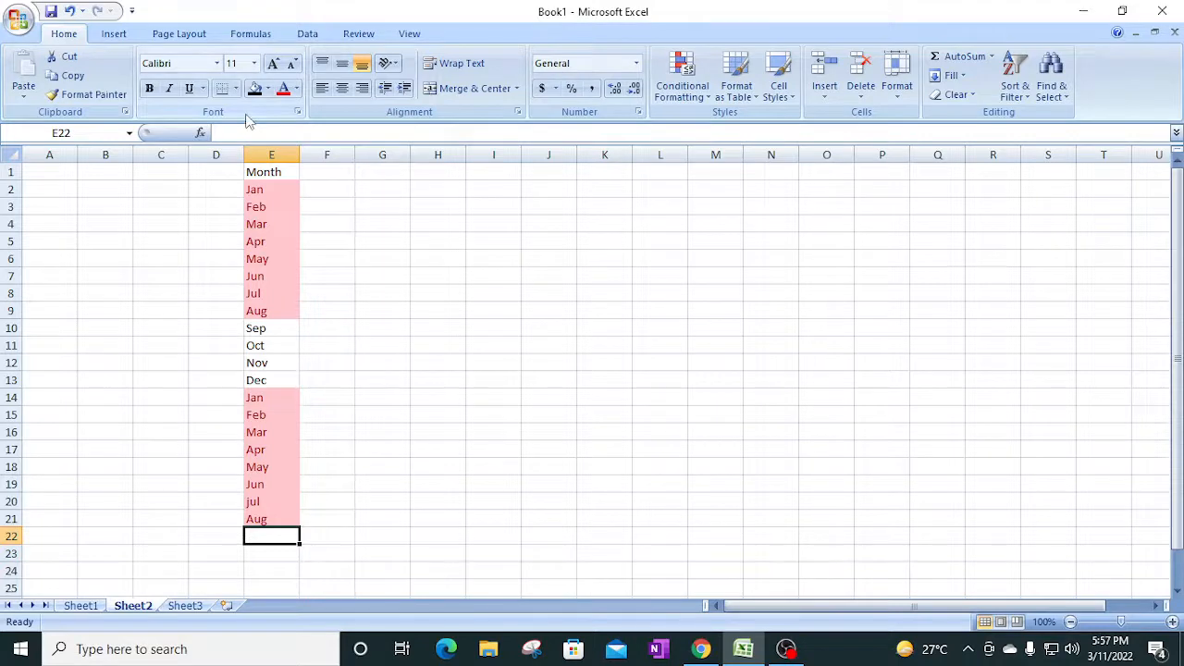
{"action": "left_click", "coordinate": [9, 189]}
{"action": "left_click_drag", "start_coordinate": [9, 188], "coordinate": [6, 311]}
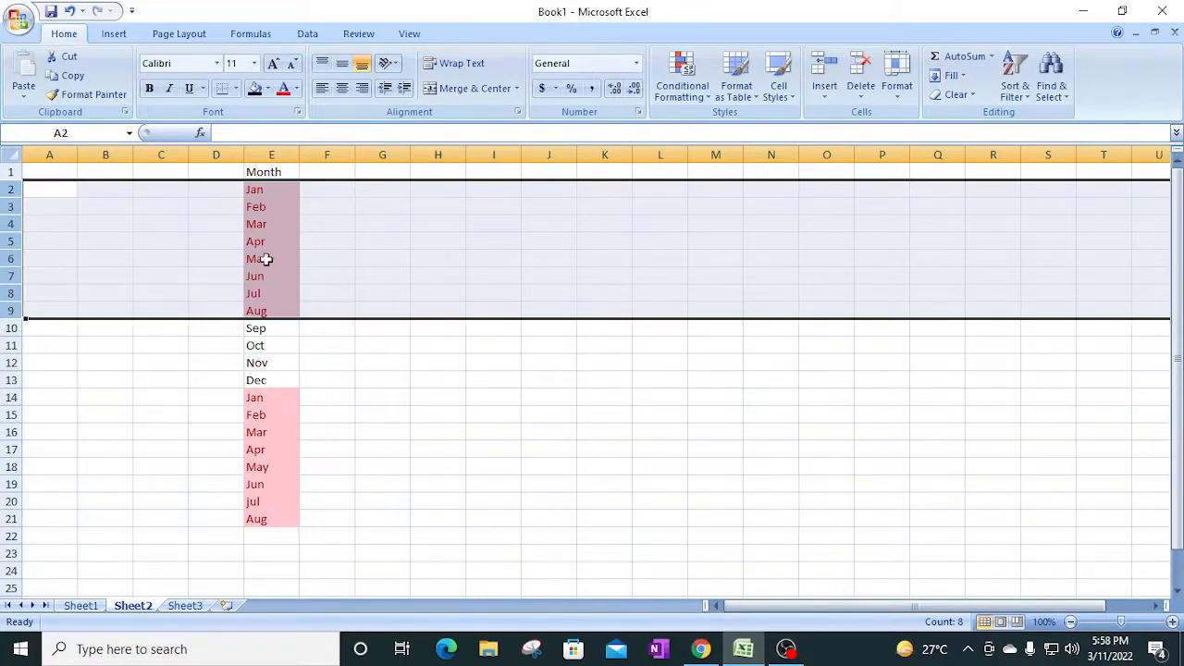
{"action": "left_click", "coordinate": [268, 399]}
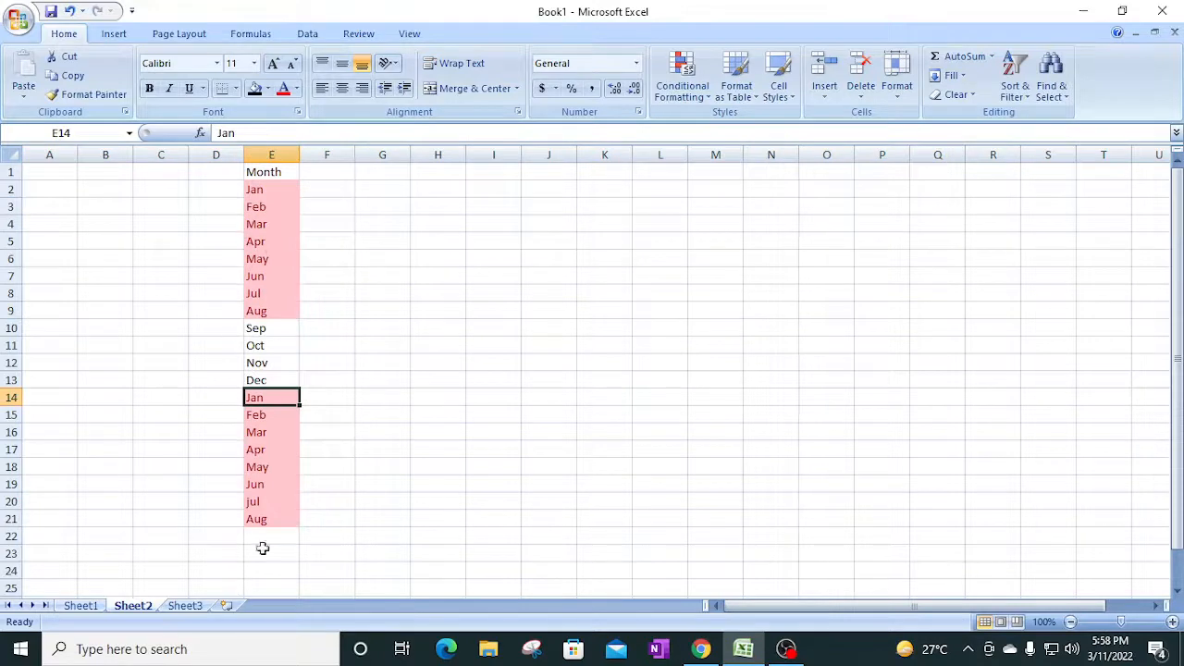
Step: Delete the first five month rows under the Month heading, Jan through May, by repeatedly removing row 2
{"action": "left_click", "coordinate": [282, 189]}
{"action": "key", "text": "shift+space"}
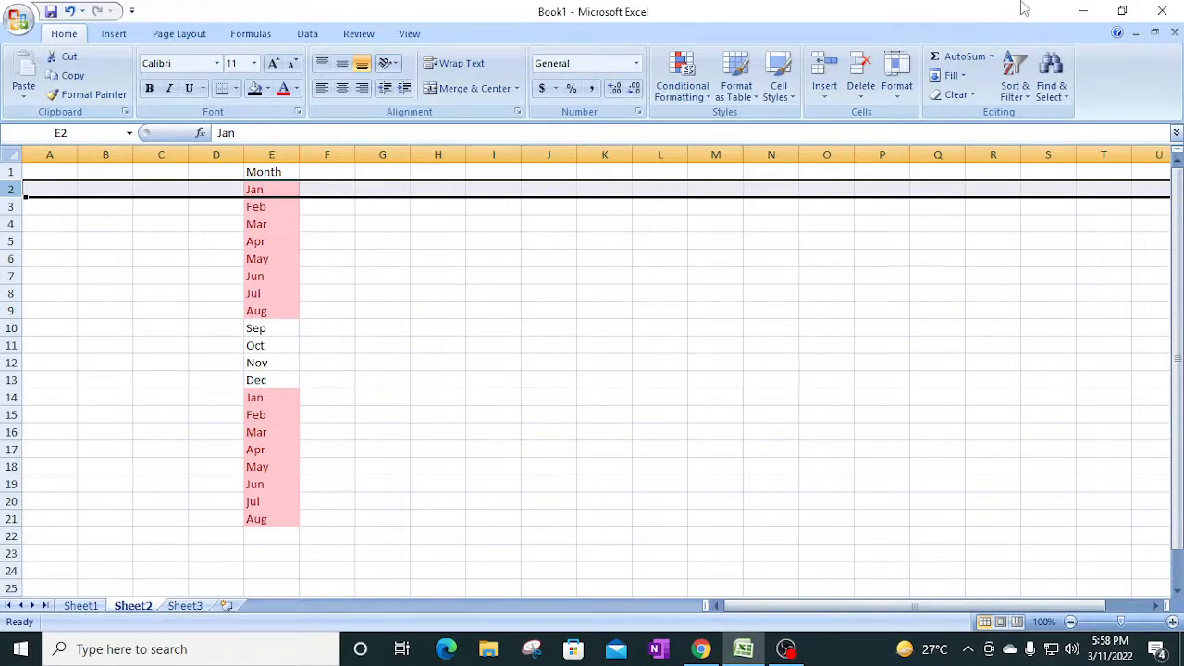
{"action": "key", "text": "ctrl+minus"}
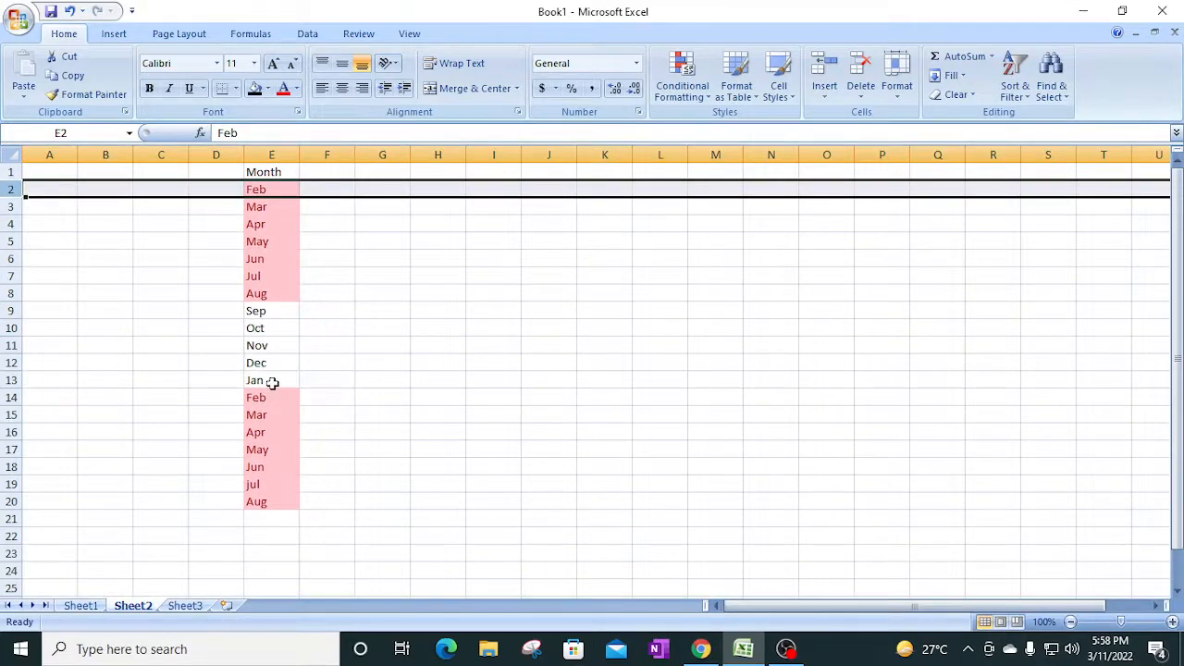
{"action": "key", "text": "ctrl+minus"}
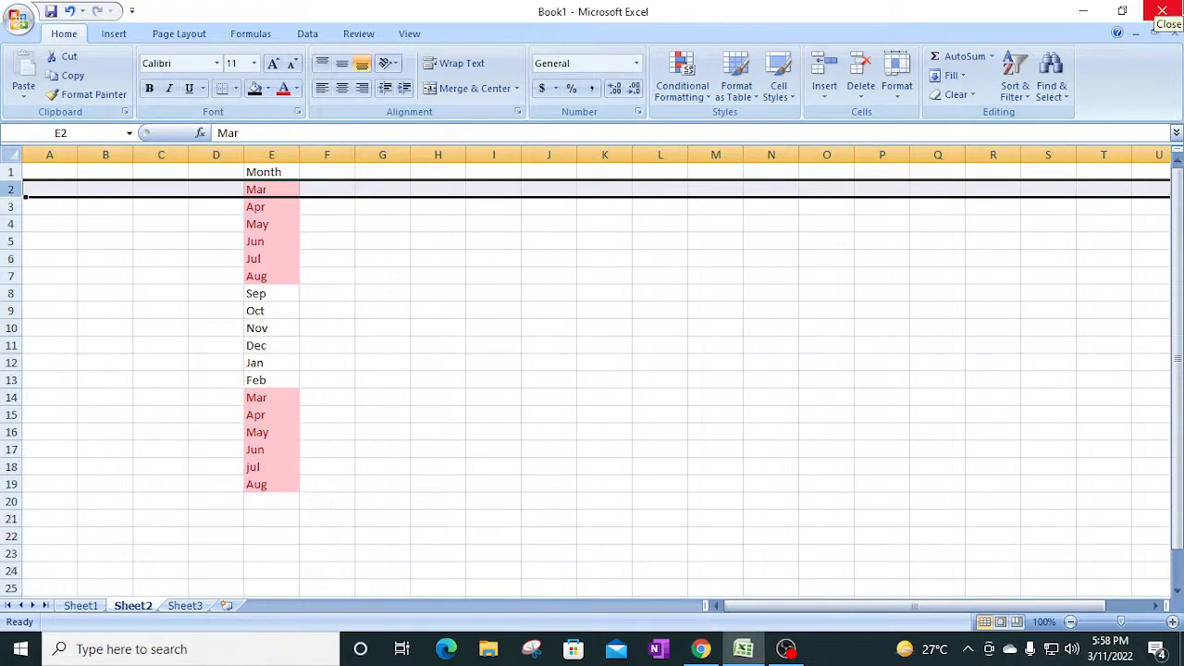
{"action": "key", "text": "ctrl+minus"}
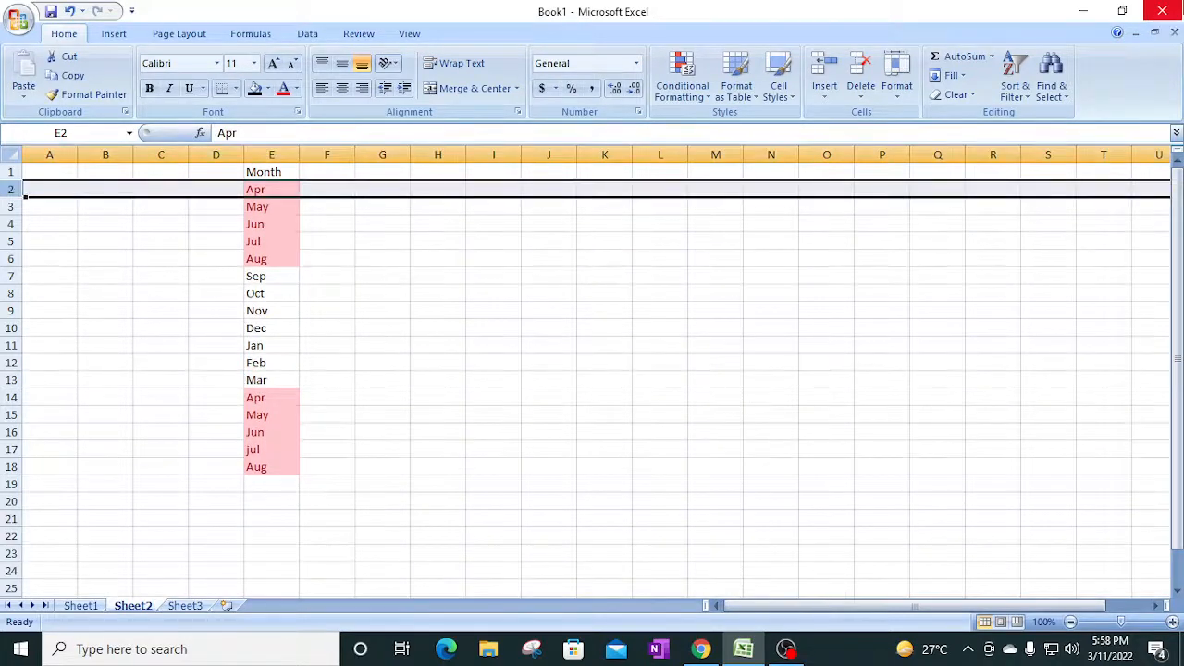
{"action": "key", "text": "ctrl+minus"}
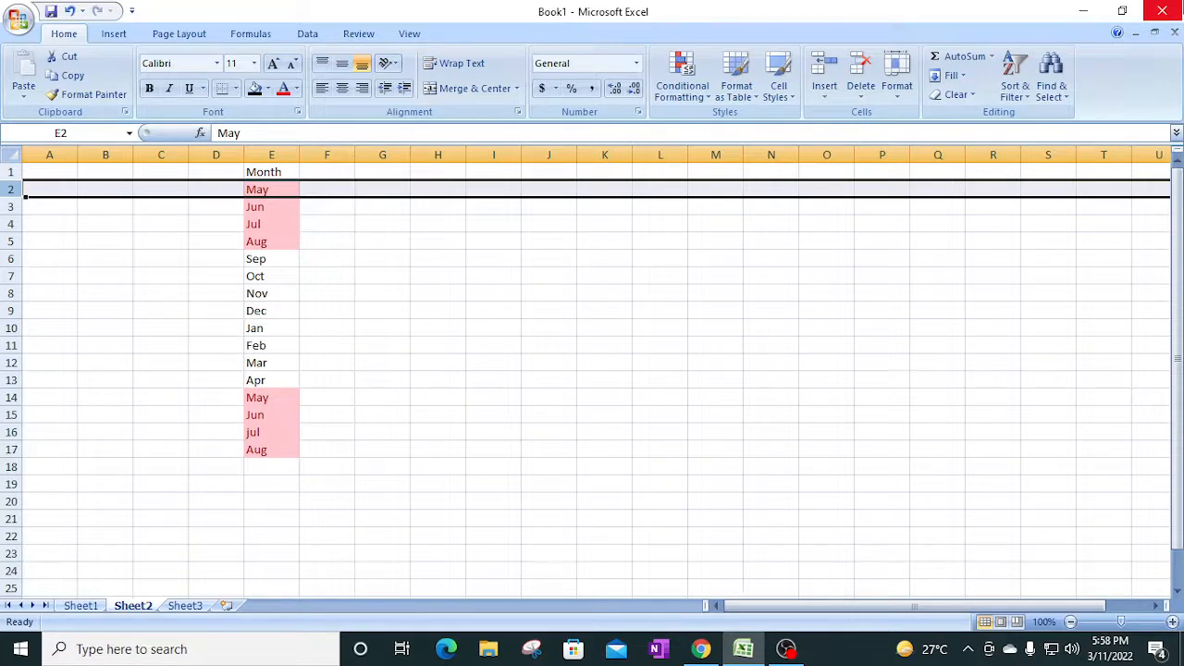
{"action": "key", "text": "ctrl+minus"}
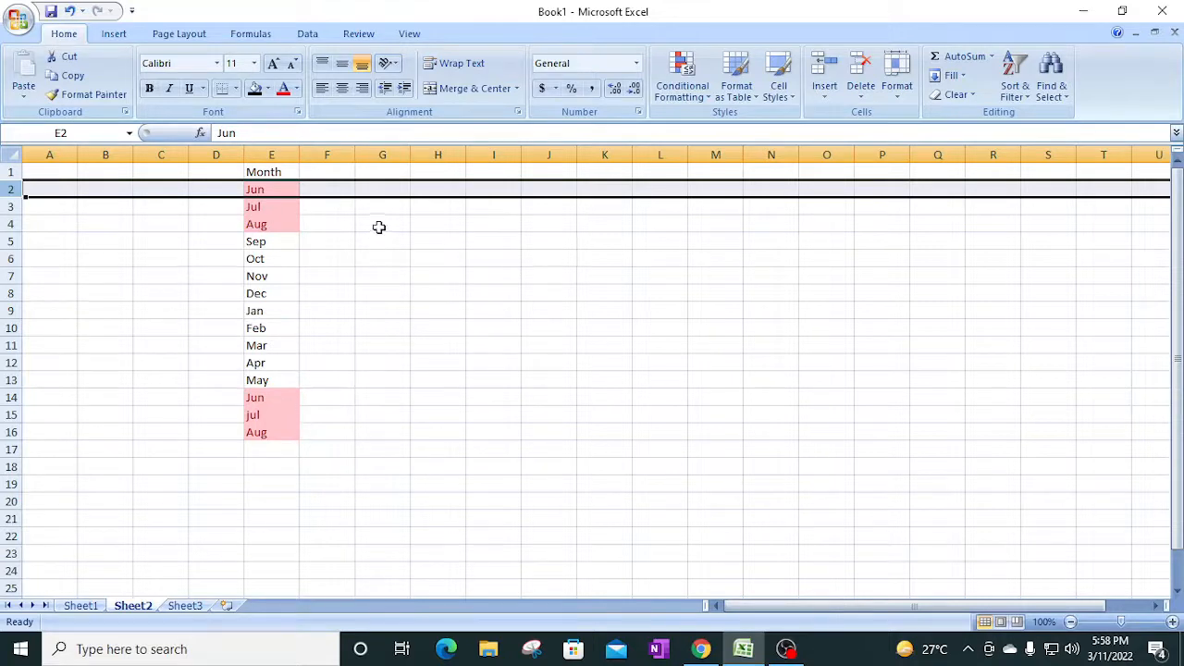
Step: Build a second month list in column I with the heading Month and a series starting with Jan in I2, filled down to I20
{"action": "left_click", "coordinate": [490, 175]}
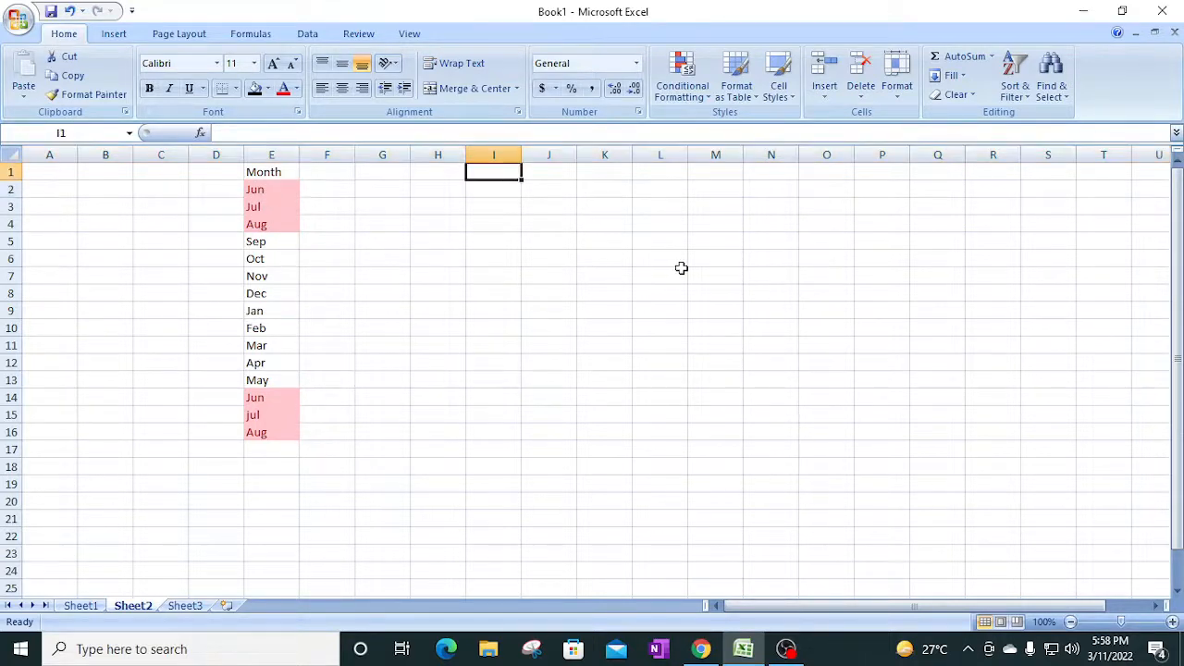
{"action": "type", "text": "Month"}
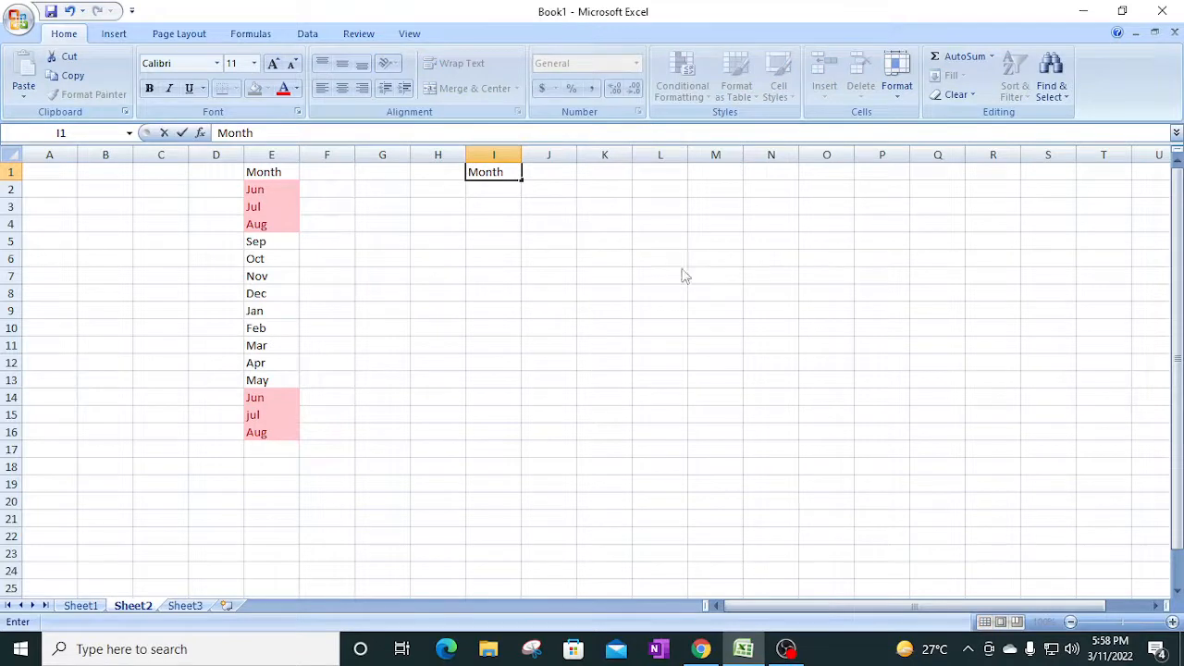
{"action": "key", "text": "Return"}
{"action": "type", "text": "Jun"}
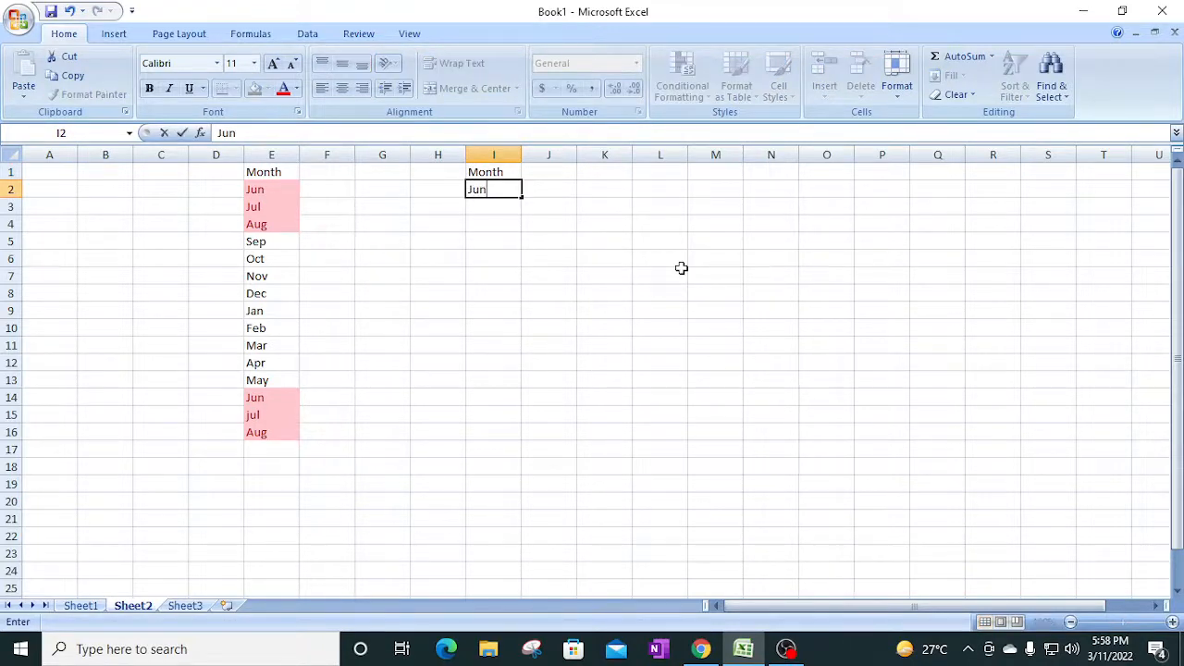
{"action": "key", "text": "Return"}
{"action": "key", "text": "Up"}
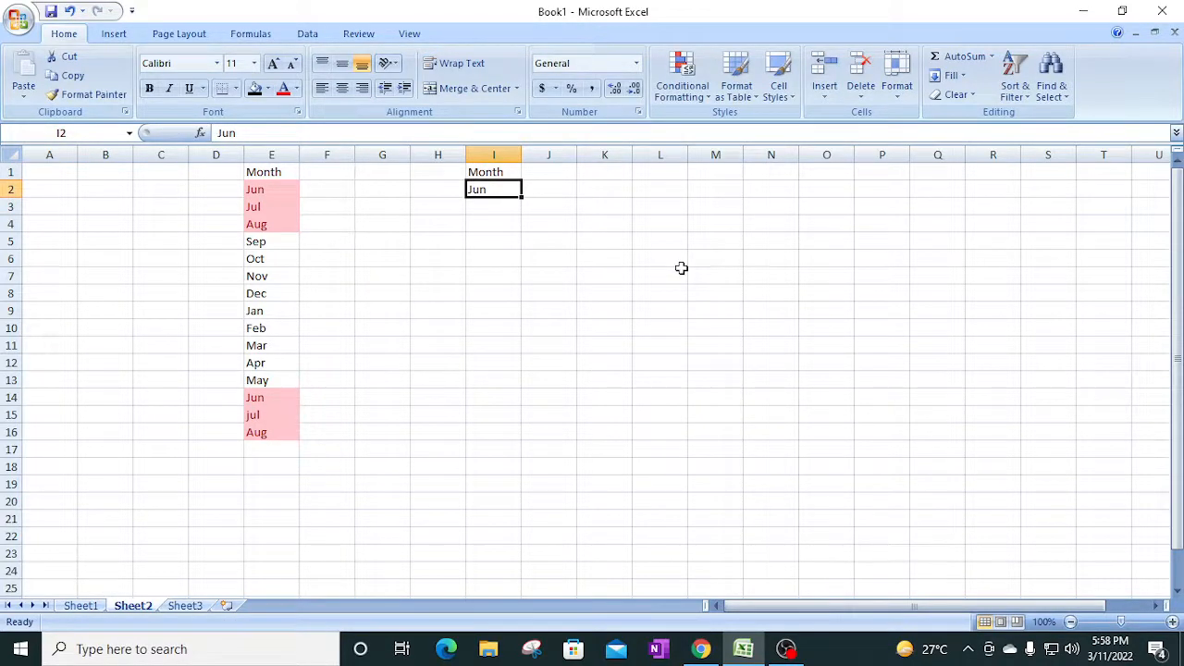
{"action": "type", "text": "Jan"}
{"action": "key", "text": "Return"}
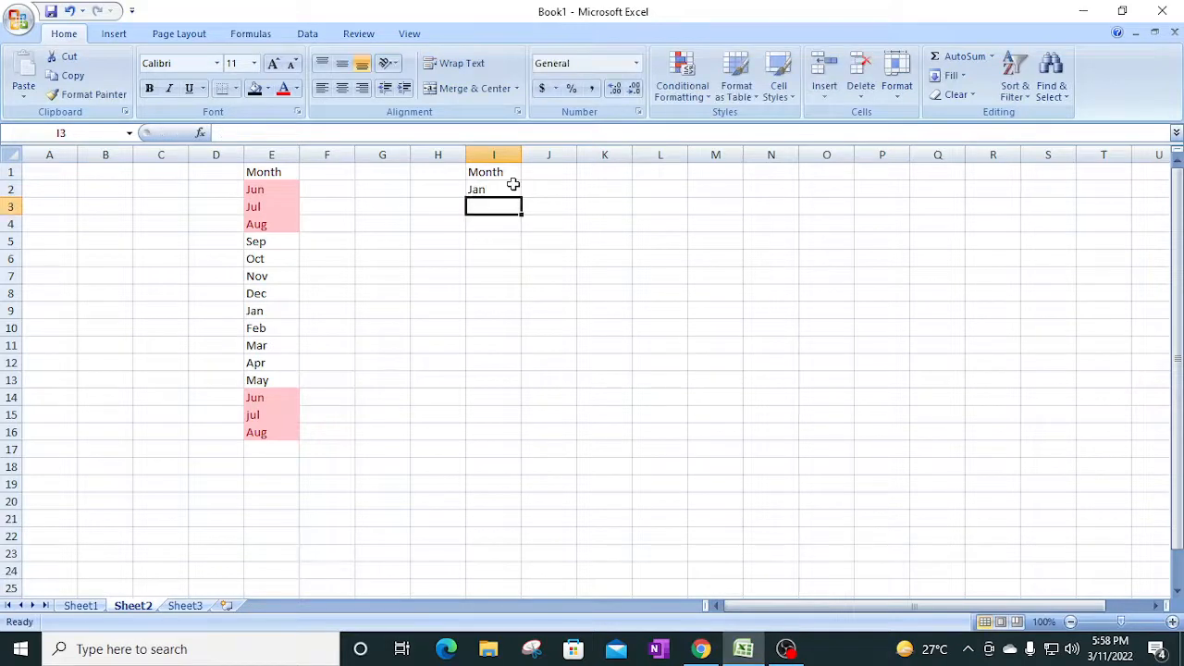
{"action": "left_click", "coordinate": [513, 186]}
{"action": "left_click_drag", "start_coordinate": [520, 197], "coordinate": [536, 518]}
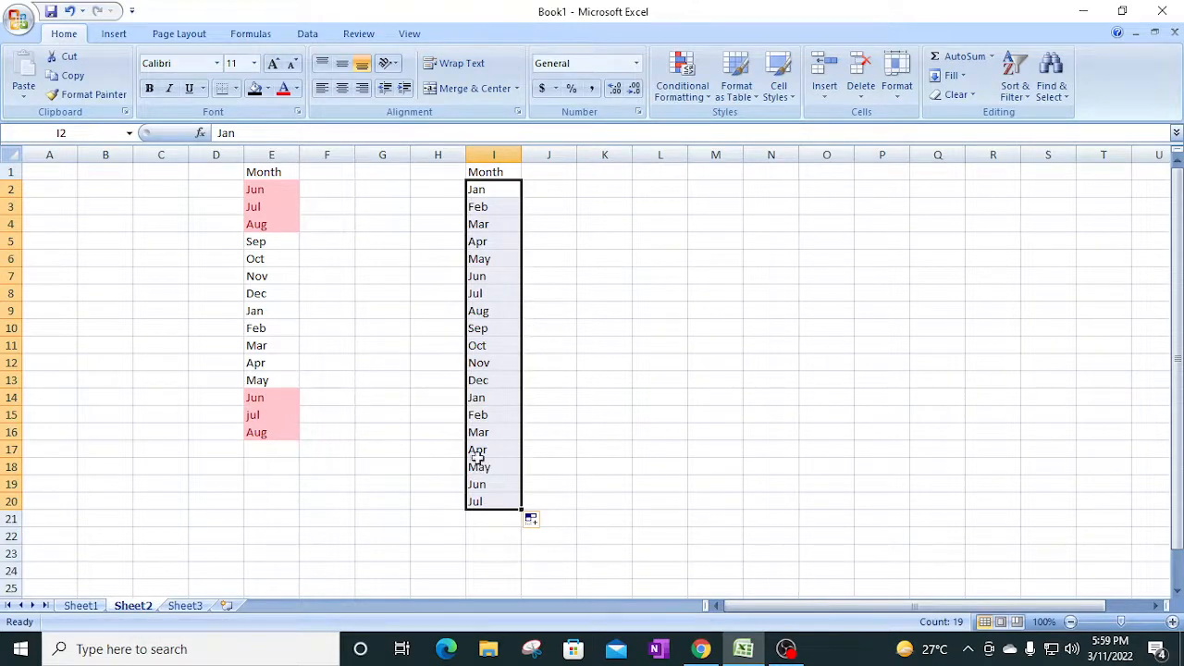
Step: Highlight the unique values in column I with conditional formatting, using Light Red Fill with Dark Red Text
{"action": "left_click_drag", "start_coordinate": [485, 190], "coordinate": [490, 502]}
{"action": "left_click", "coordinate": [490, 153]}
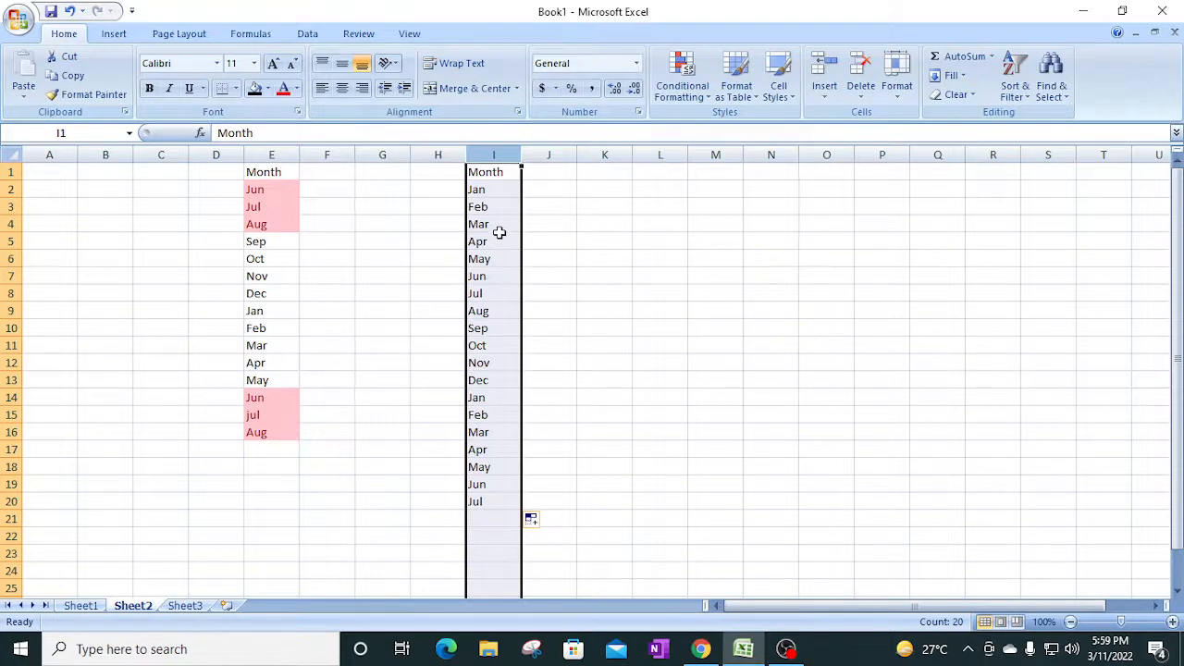
{"action": "left_click", "coordinate": [699, 107]}
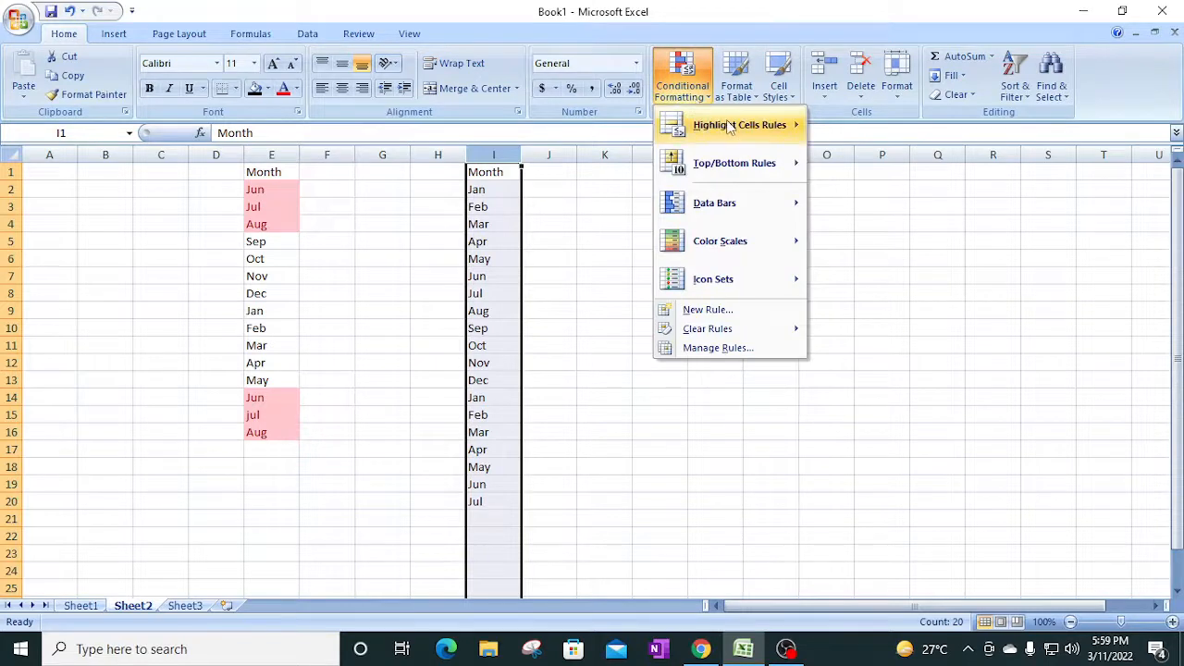
{"action": "mouse_move", "coordinate": [729, 126]}
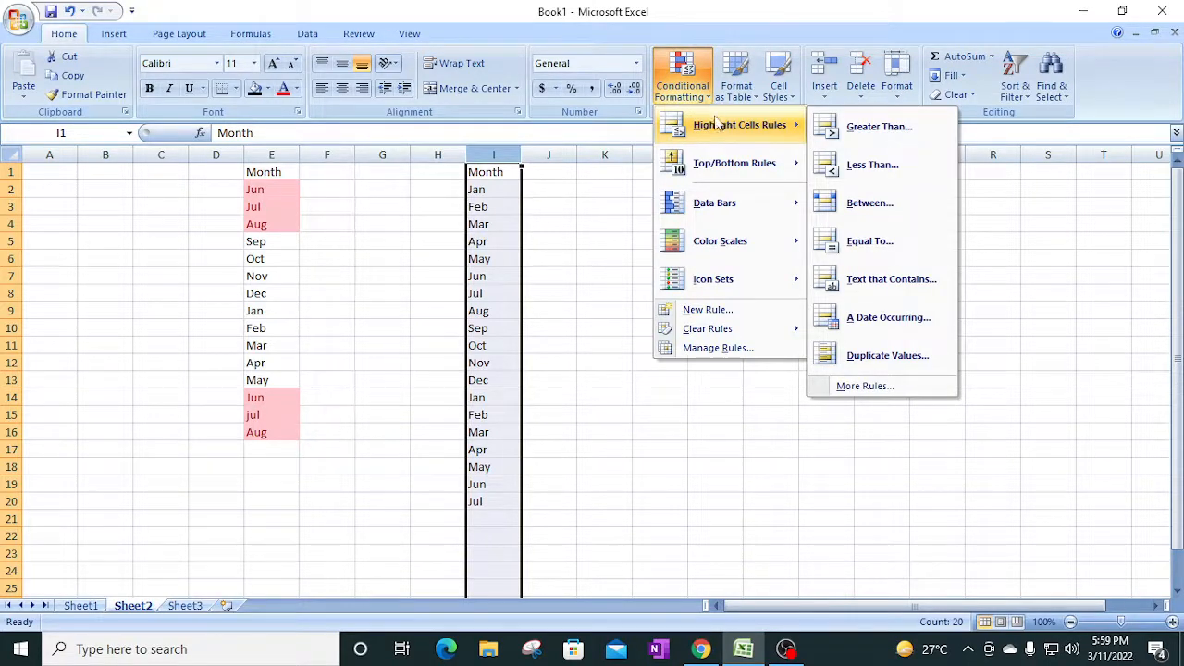
{"action": "left_click", "coordinate": [872, 366]}
{"action": "left_click_drag", "start_coordinate": [826, 280], "coordinate": [841, 232]}
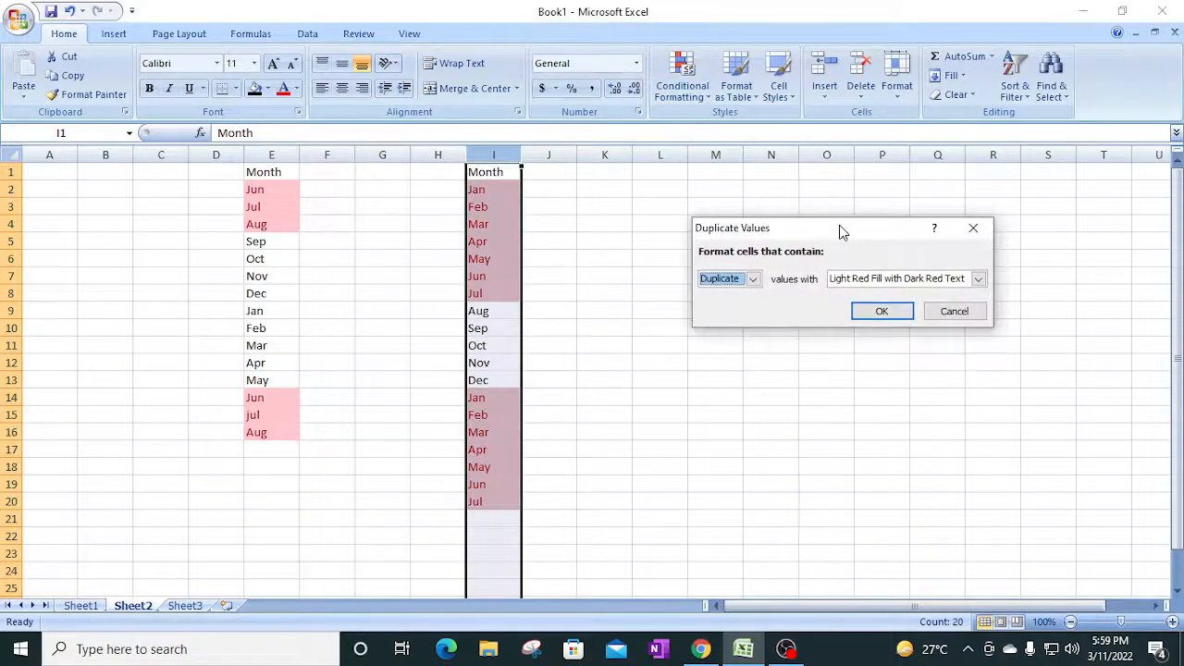
{"action": "left_click", "coordinate": [752, 279]}
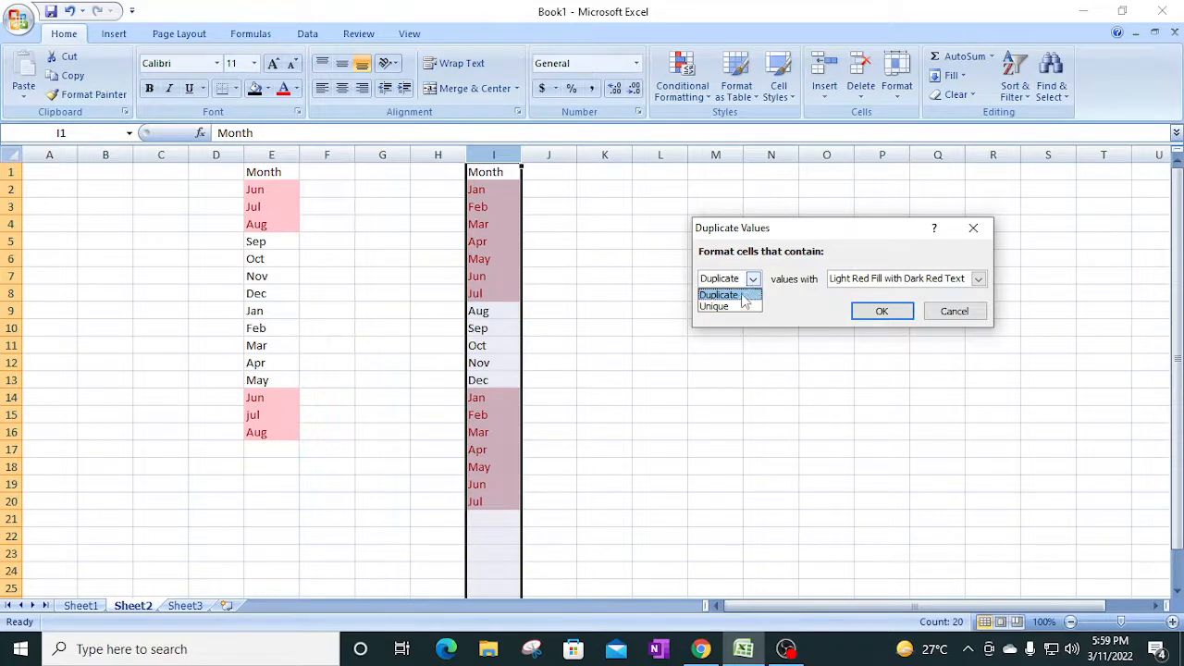
{"action": "left_click", "coordinate": [729, 307]}
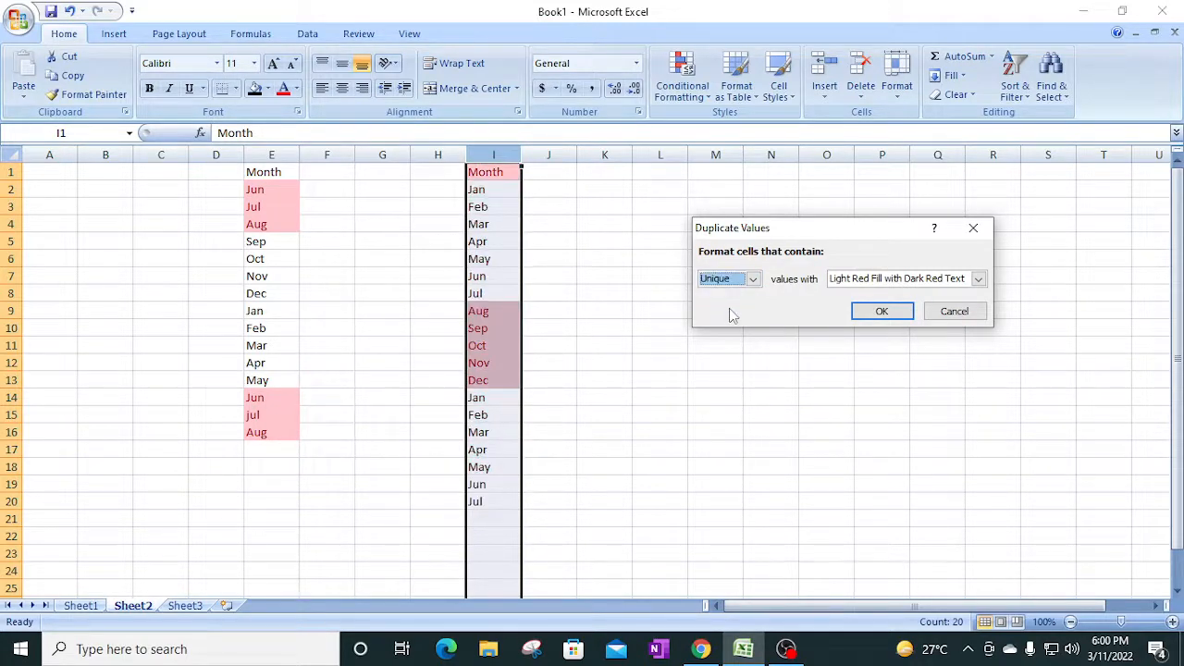
{"action": "left_click", "coordinate": [881, 312]}
{"action": "left_click", "coordinate": [606, 348]}
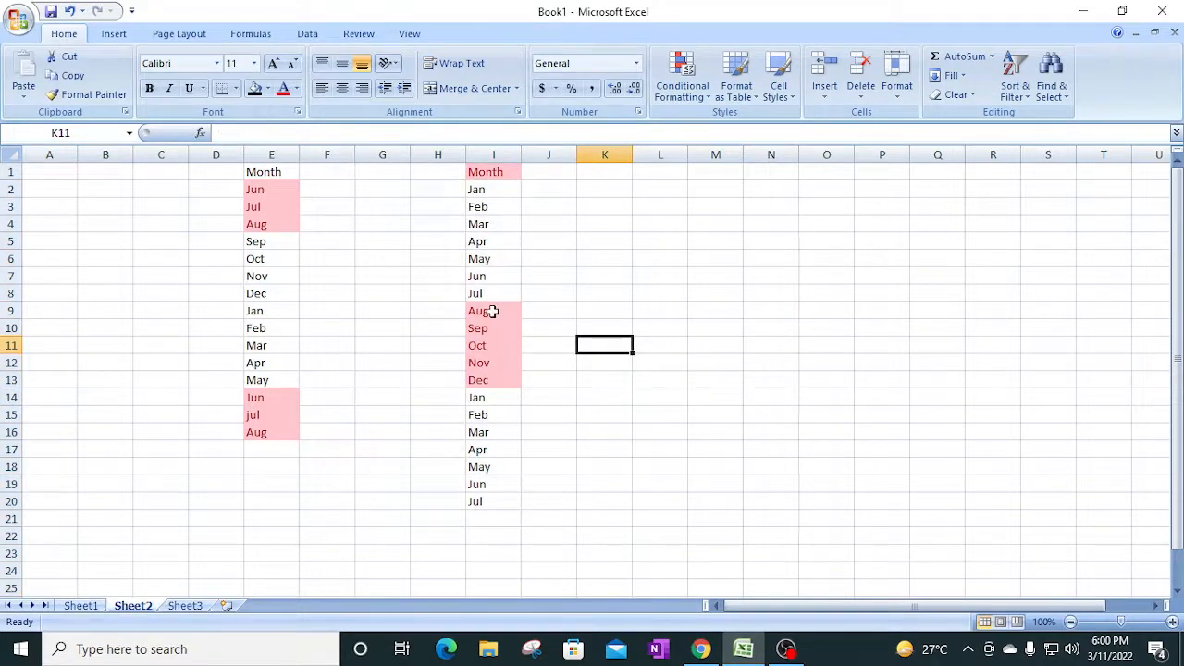
Step: Add Aug in cell I21 below the second month list to test the unique-value highlighting
{"action": "left_click_drag", "start_coordinate": [488, 312], "coordinate": [491, 379]}
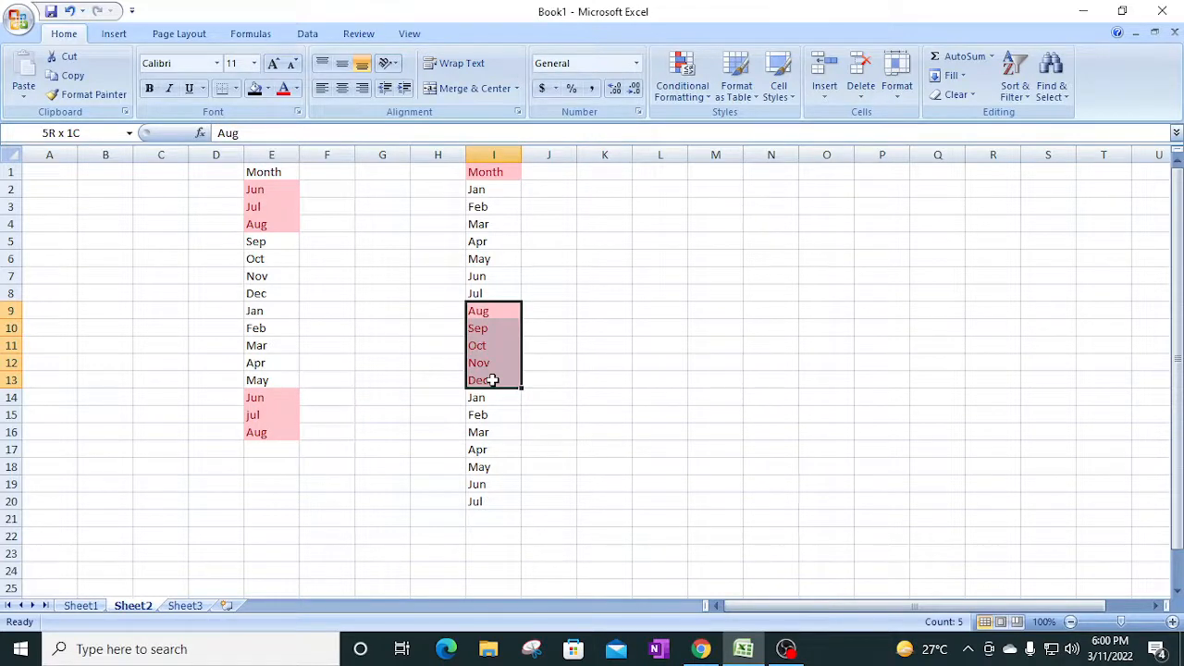
{"action": "left_click_drag", "start_coordinate": [491, 379], "coordinate": [490, 379]}
{"action": "left_click", "coordinate": [477, 516]}
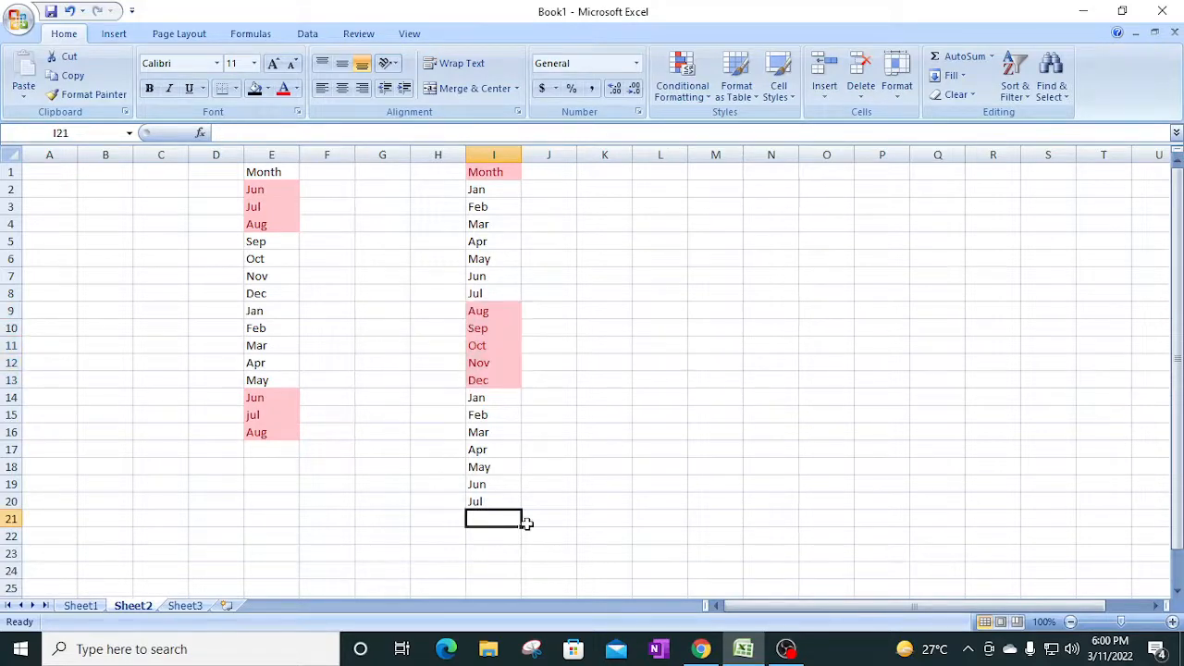
{"action": "type", "text": "Aug"}
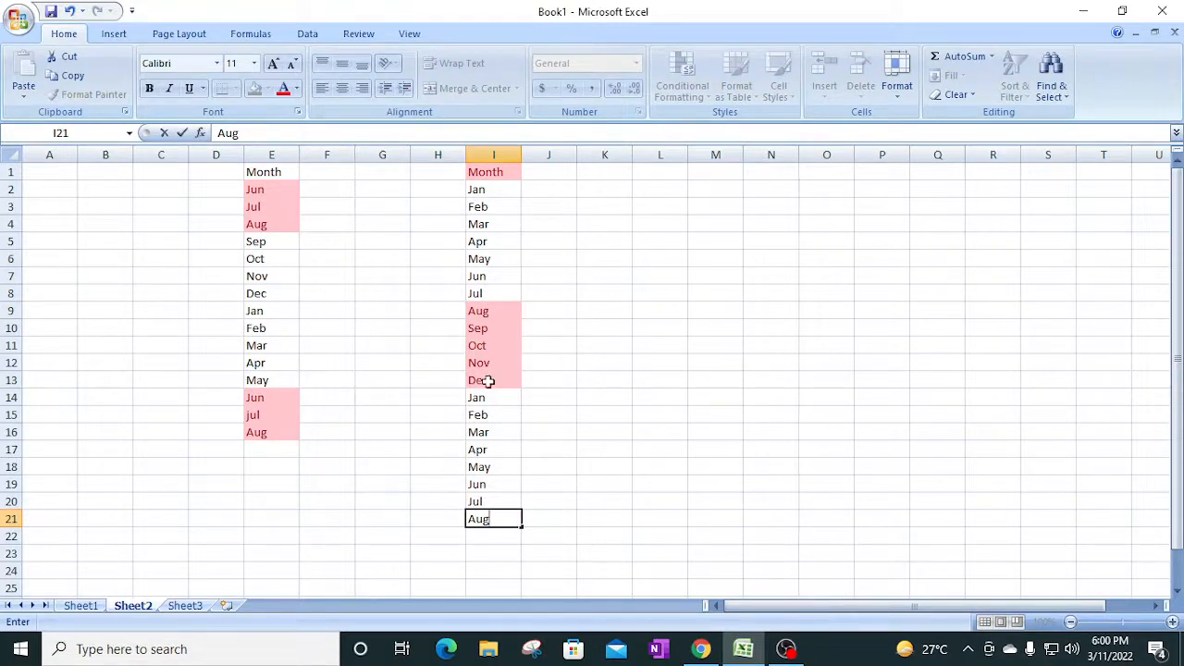
{"action": "key", "text": "Return"}
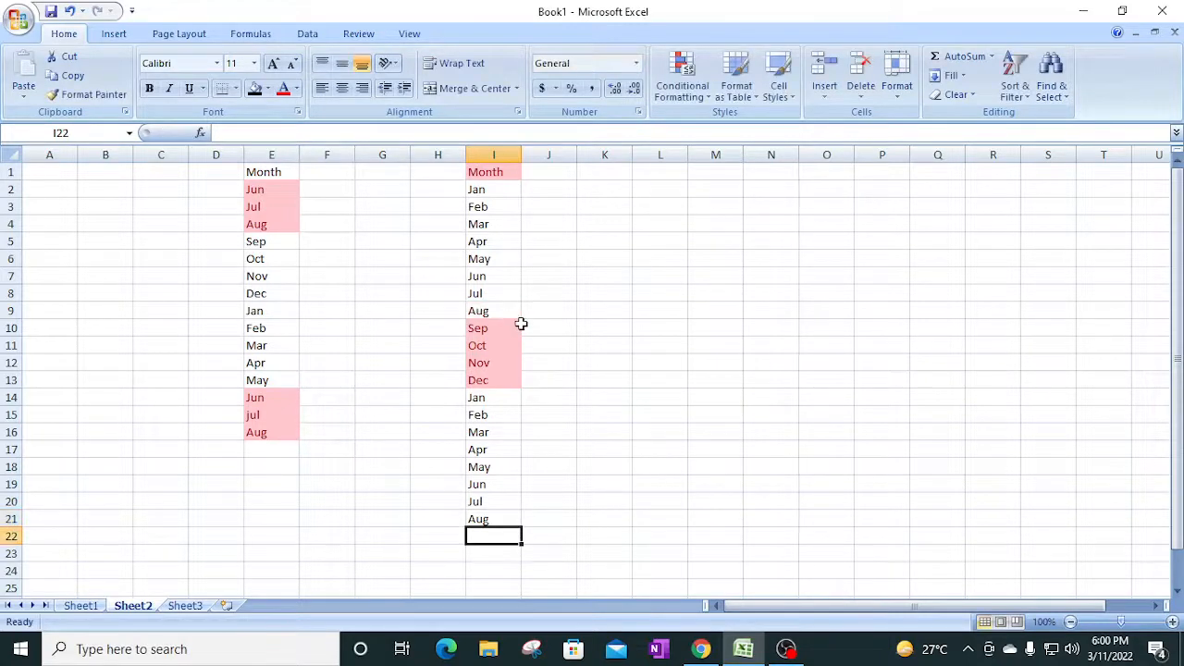
{"action": "left_click_drag", "start_coordinate": [493, 328], "coordinate": [498, 376]}
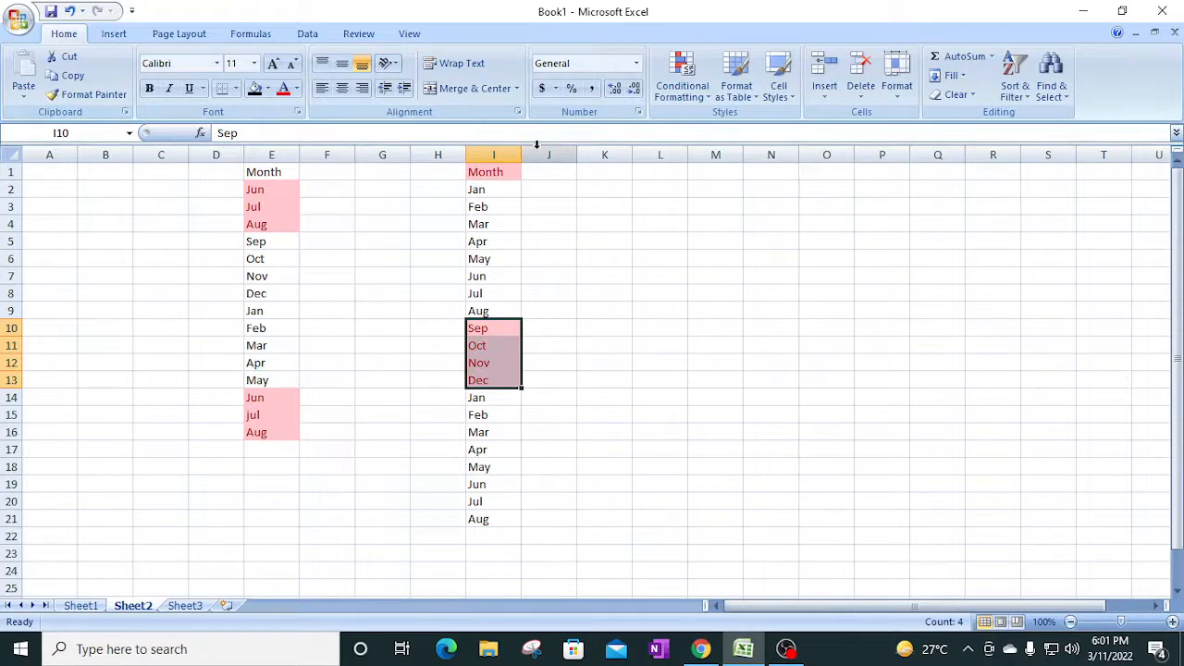
{"action": "left_click", "coordinate": [685, 90]}
{"action": "mouse_move", "coordinate": [744, 129]}
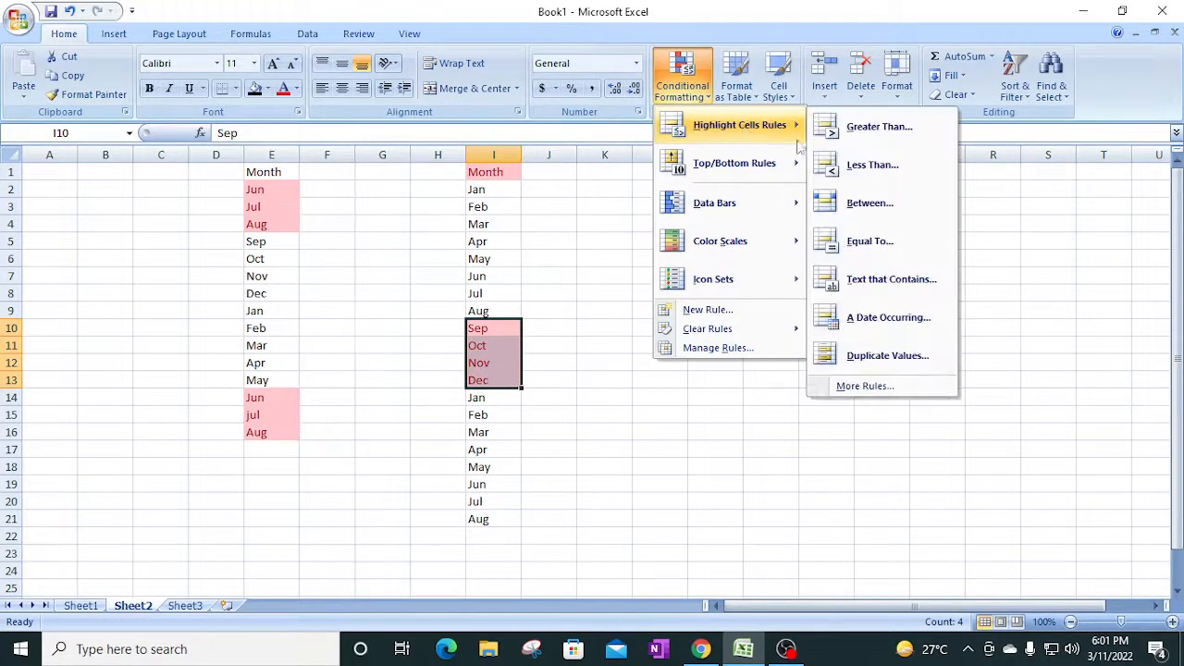
{"action": "left_click", "coordinate": [715, 170]}
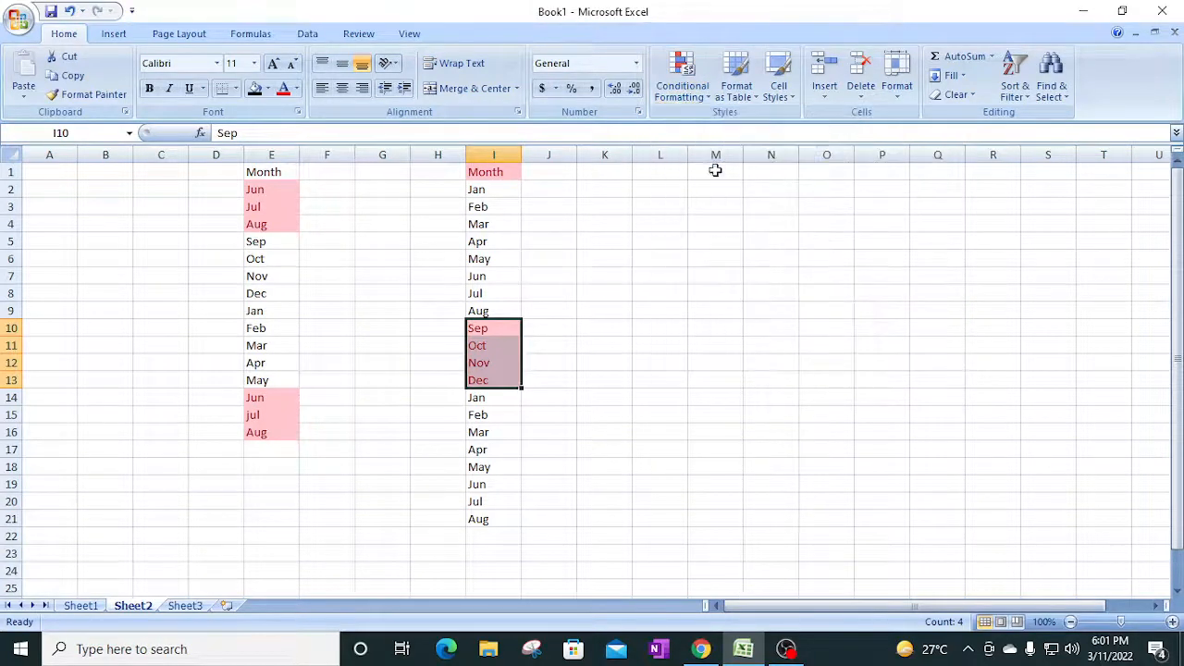
Step: Build a weekday list in column M with the heading Day and a series starting with Sun in M2, filled down to M15
{"action": "left_click_drag", "start_coordinate": [715, 173], "coordinate": [712, 219]}
{"action": "left_click", "coordinate": [713, 155]}
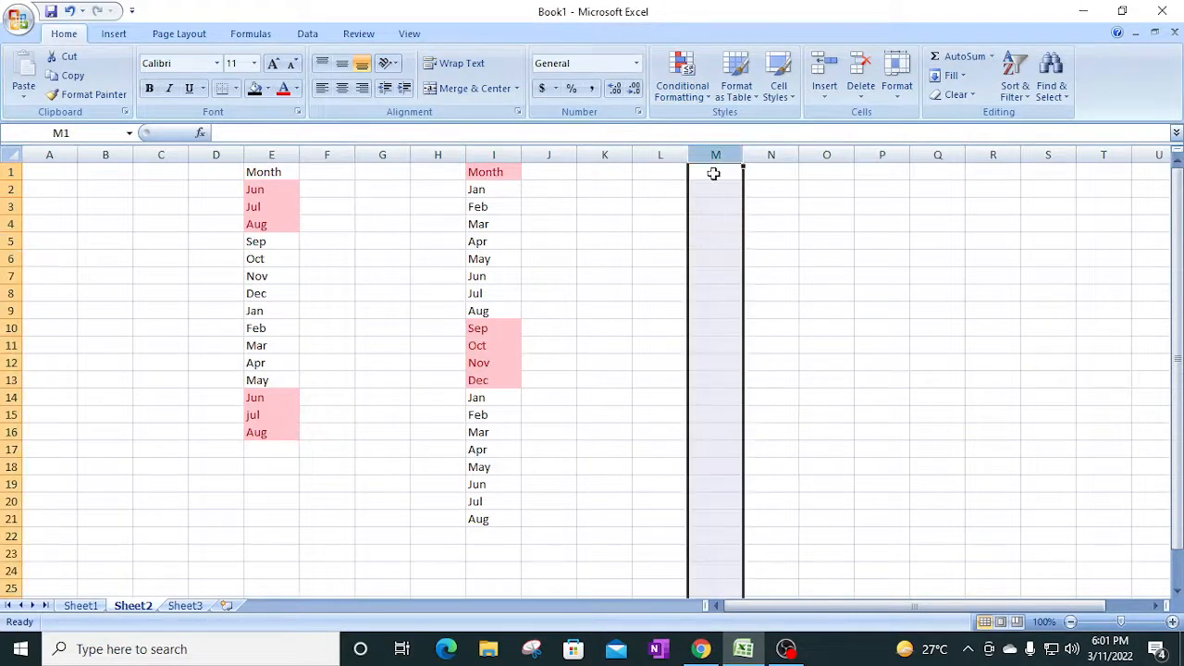
{"action": "left_click", "coordinate": [713, 173]}
{"action": "type", "text": "Day"}
{"action": "key", "text": "Return"}
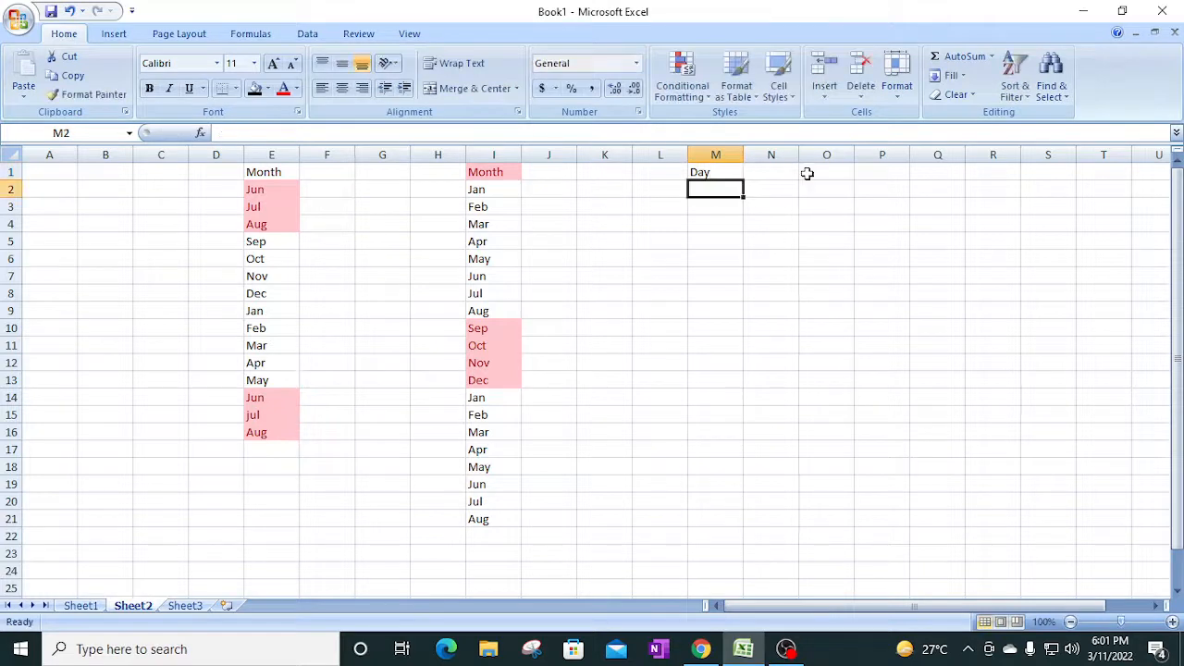
{"action": "type", "text": "Su"}
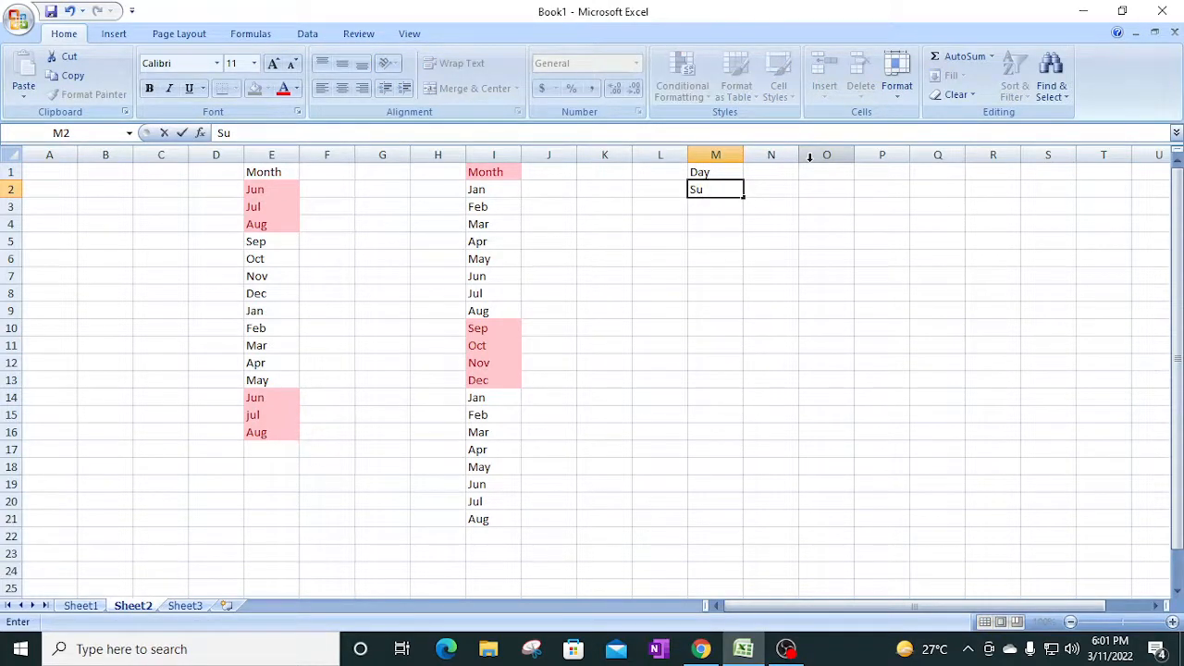
{"action": "type", "text": "n"}
{"action": "key", "text": "Return"}
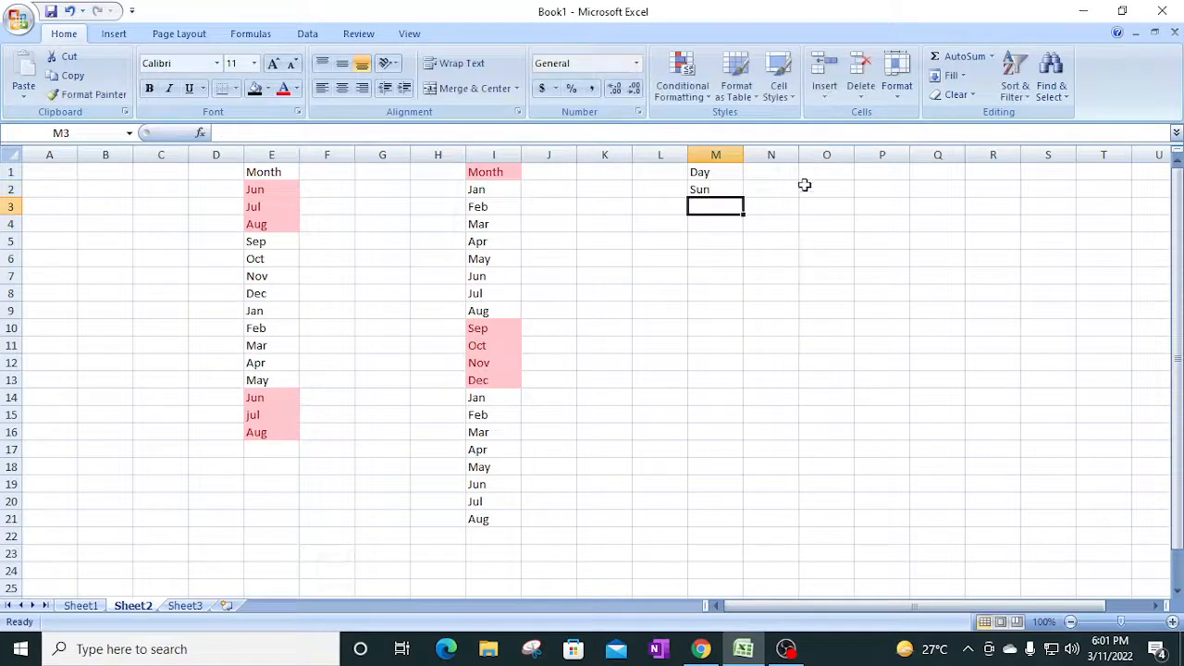
{"action": "left_click", "coordinate": [712, 189]}
{"action": "left_click_drag", "start_coordinate": [742, 197], "coordinate": [738, 423]}
Step: Highlight the unique values in the weekday range M2:M15 with conditional formatting, using Light Red Fill with Dark Red Text
{"action": "left_click", "coordinate": [682, 81]}
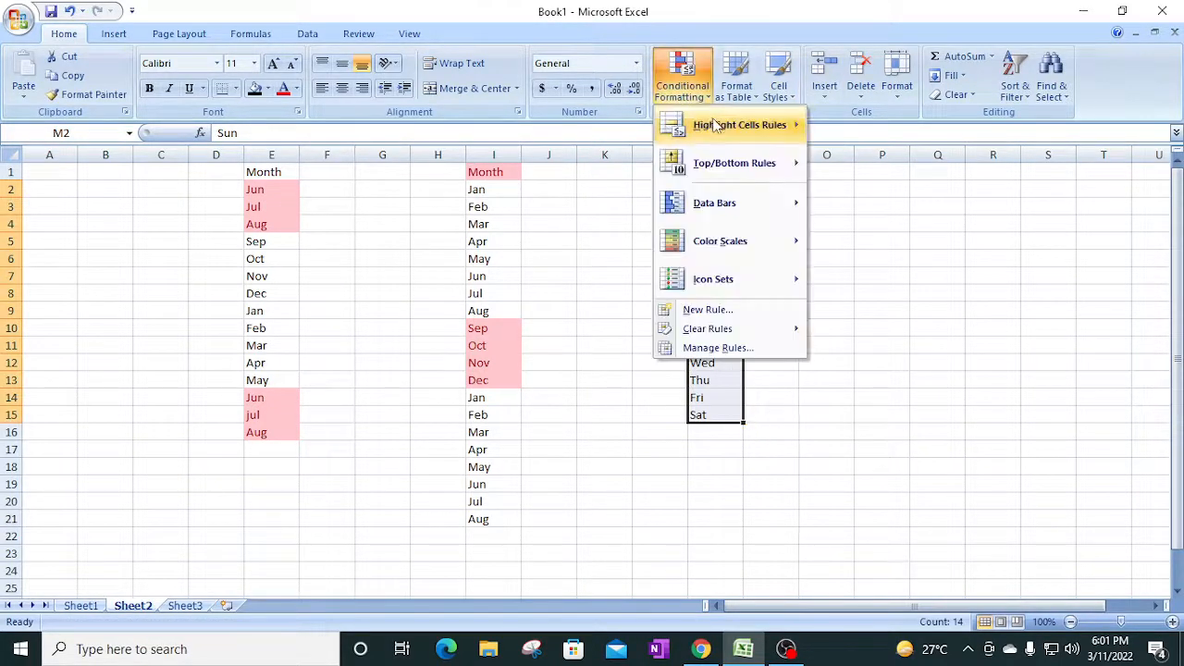
{"action": "left_click", "coordinate": [750, 428]}
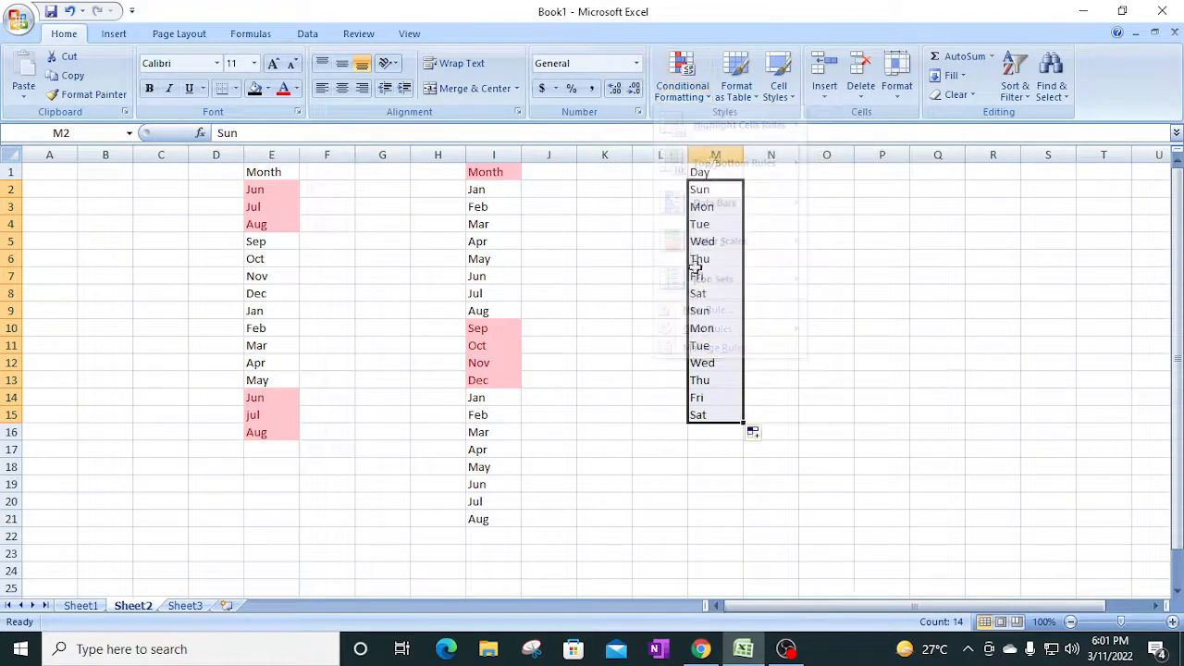
{"action": "left_click", "coordinate": [681, 90]}
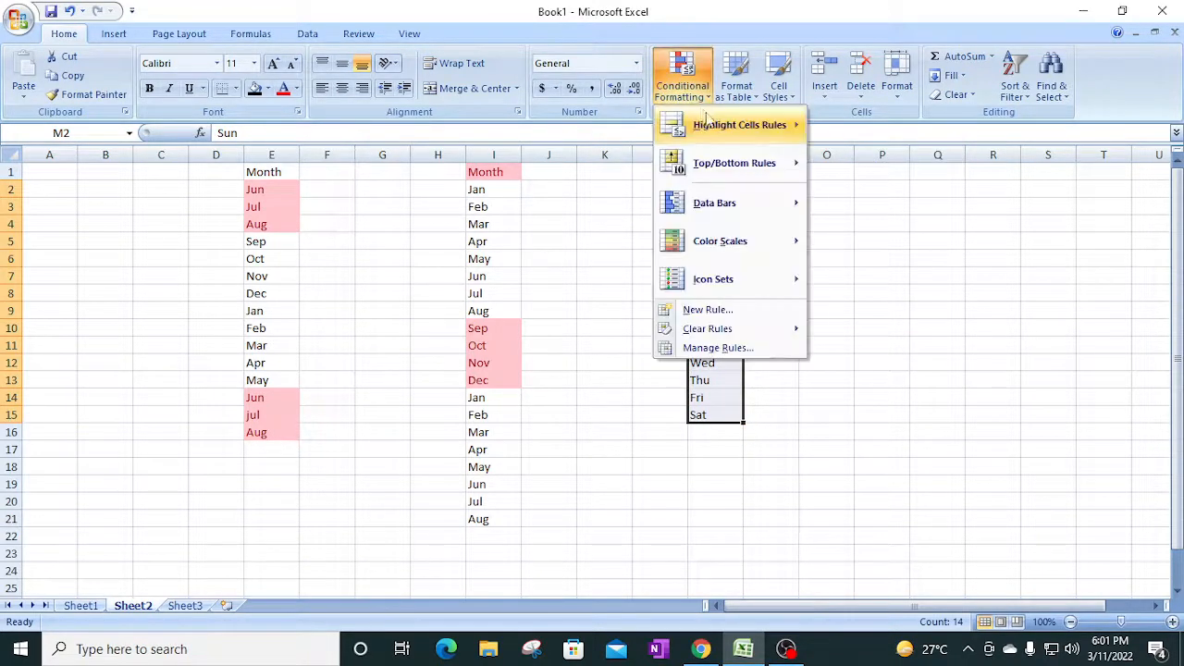
{"action": "mouse_move", "coordinate": [735, 129]}
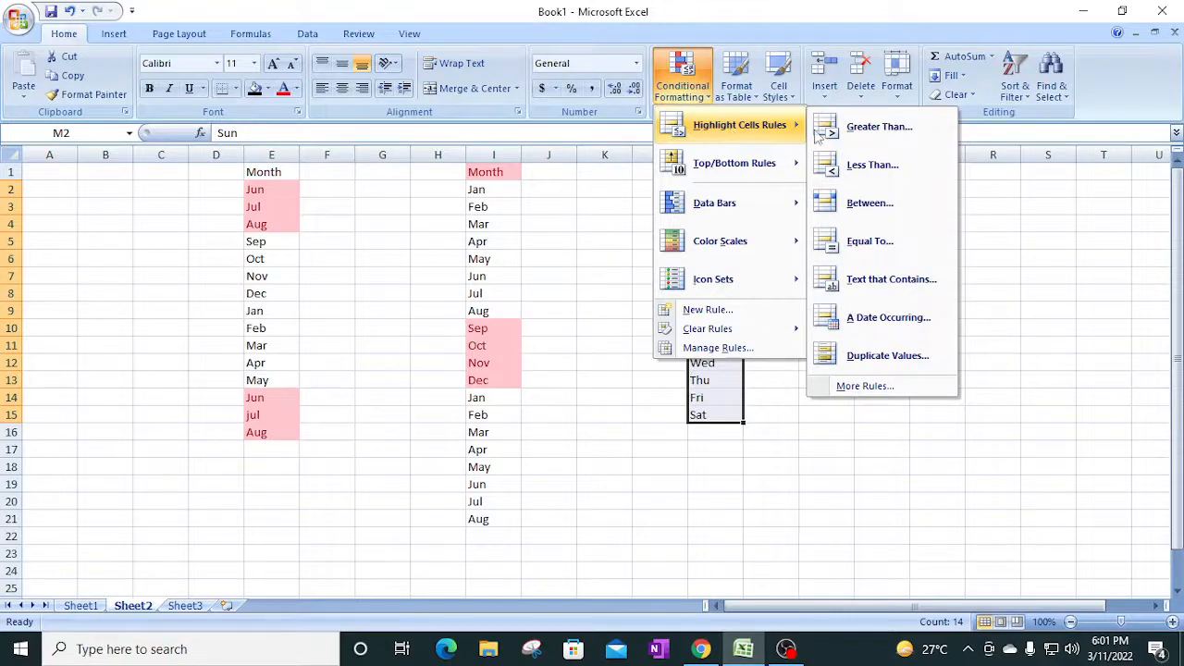
{"action": "left_click", "coordinate": [875, 367]}
{"action": "left_click_drag", "start_coordinate": [811, 231], "coordinate": [925, 215]}
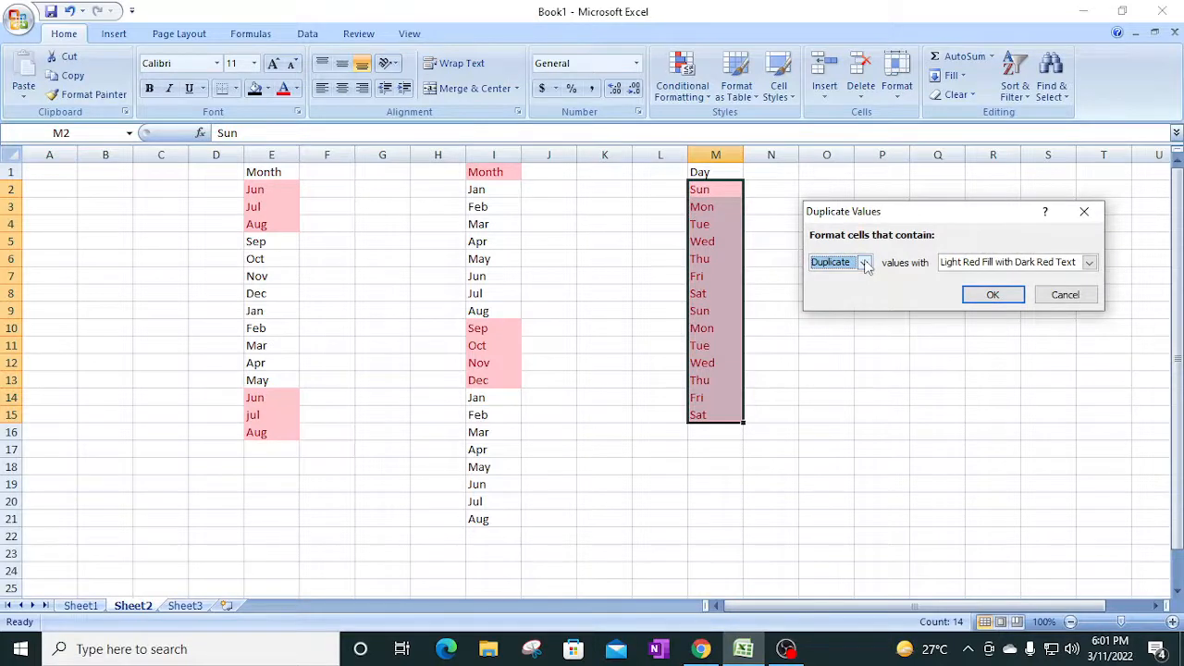
{"action": "left_click", "coordinate": [864, 262]}
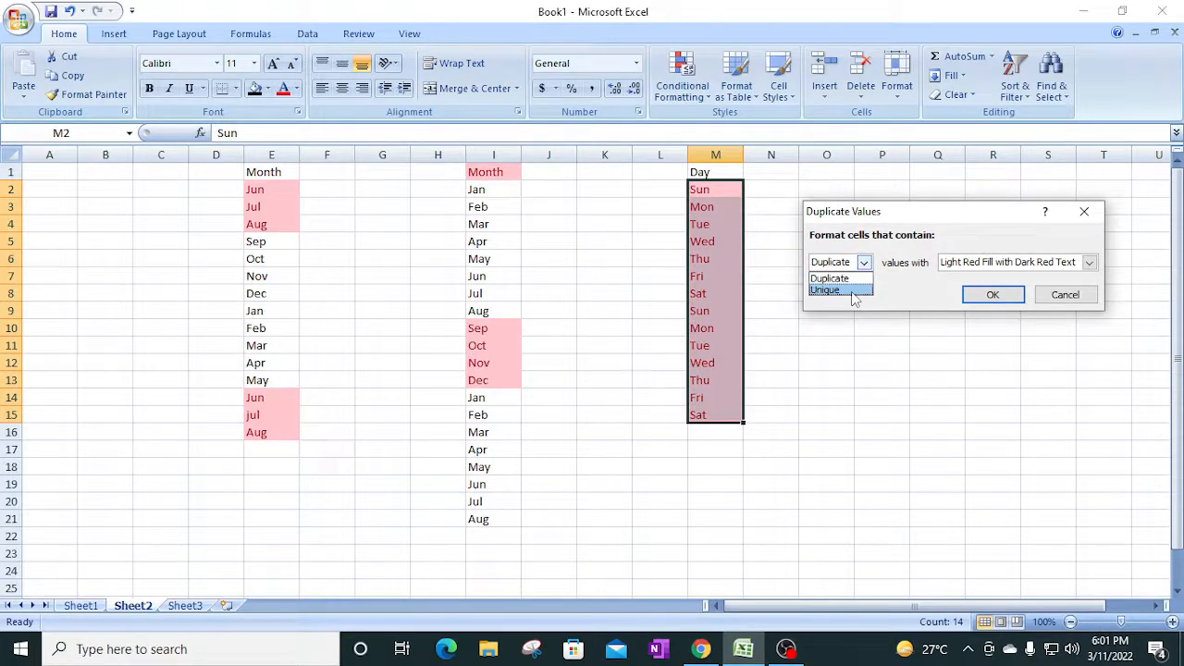
{"action": "left_click", "coordinate": [853, 291]}
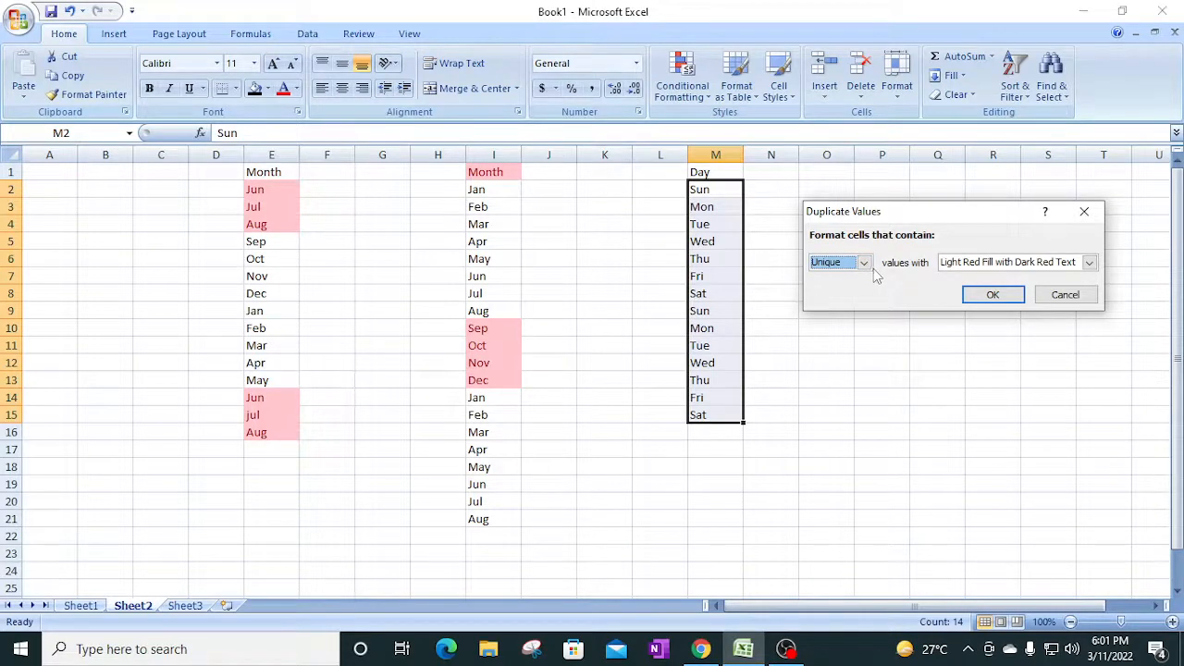
{"action": "left_click", "coordinate": [992, 294]}
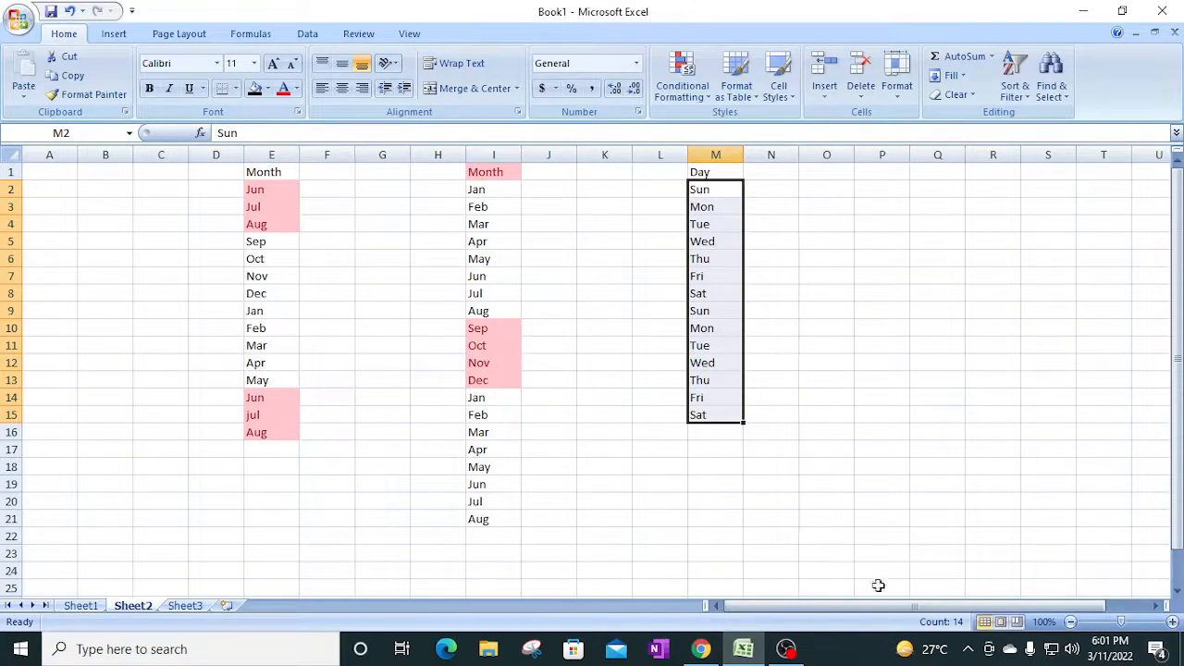
Step: Clear the repeated Sat in M15 and Fri in M14, then select the remaining Fri and Sat entries in M7:M8
{"action": "left_click", "coordinate": [712, 414]}
{"action": "key", "text": "Delete"}
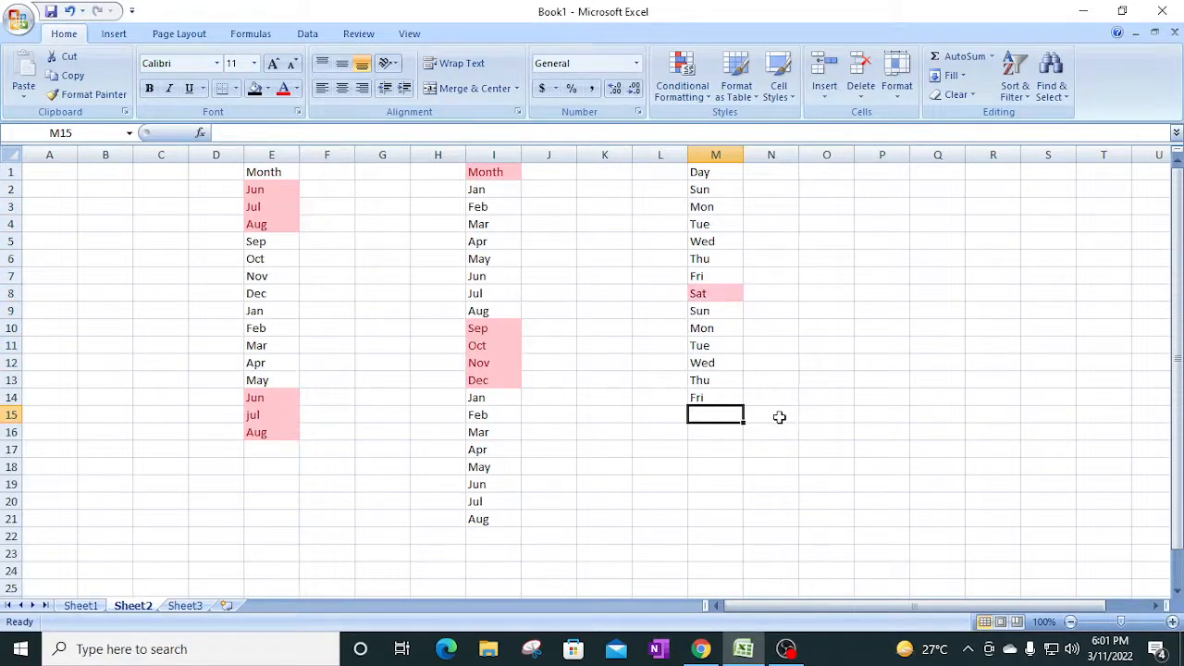
{"action": "left_click", "coordinate": [730, 292]}
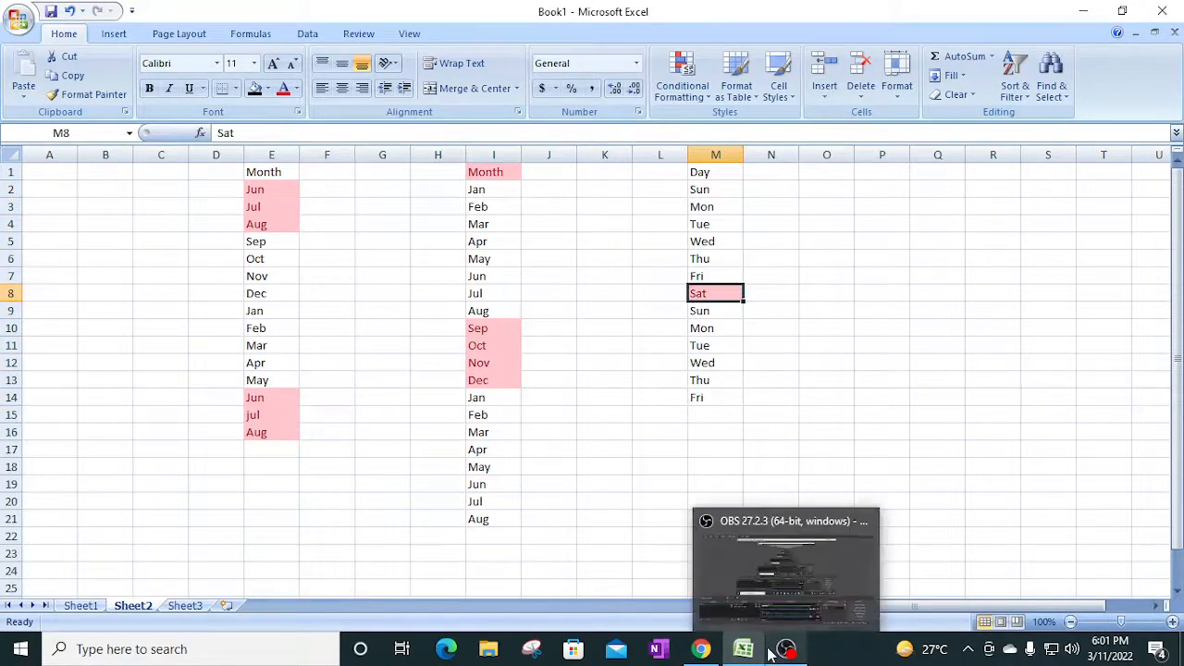
{"action": "left_click", "coordinate": [698, 397]}
{"action": "key", "text": "Delete"}
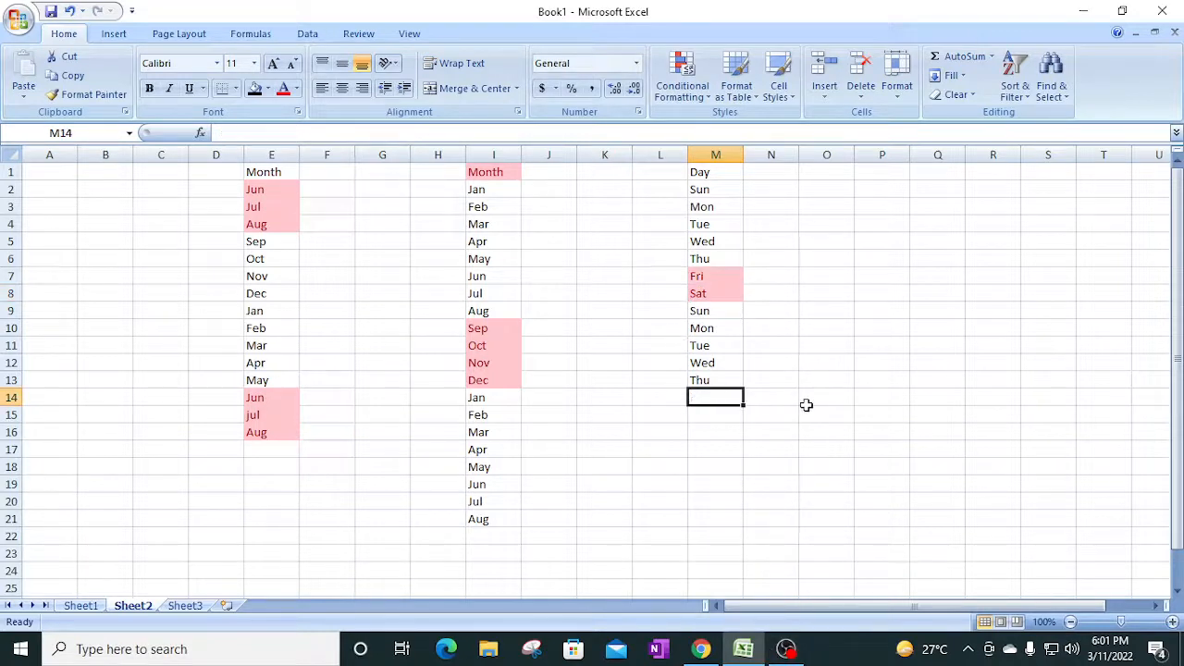
{"action": "left_click_drag", "start_coordinate": [720, 275], "coordinate": [722, 292]}
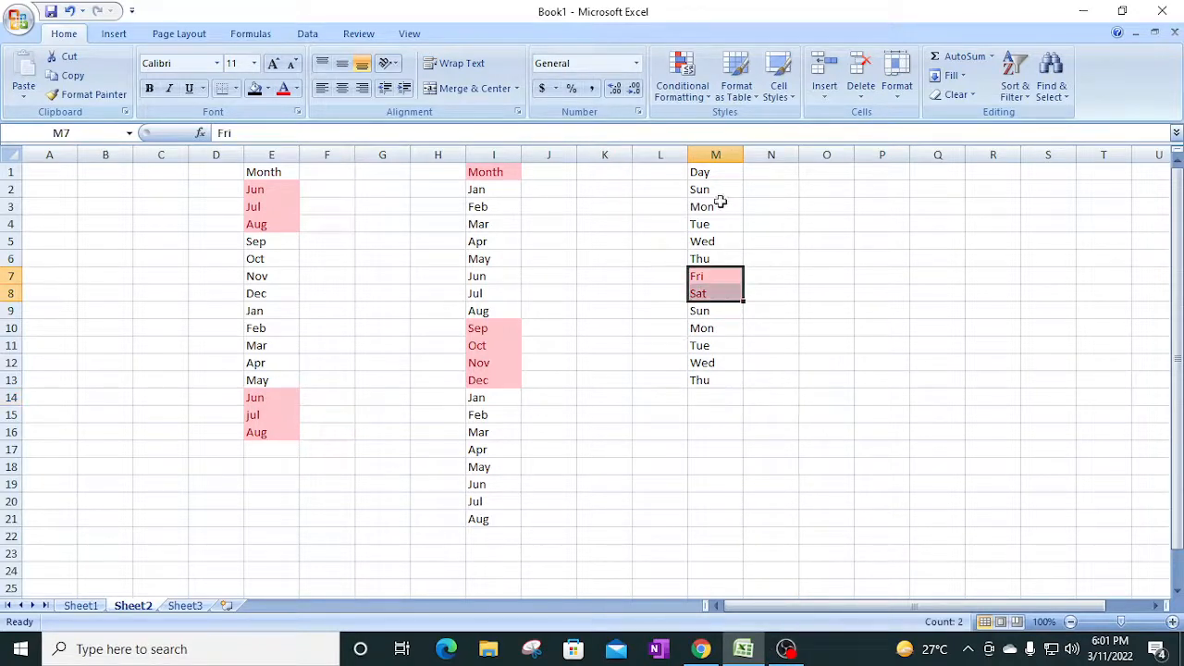